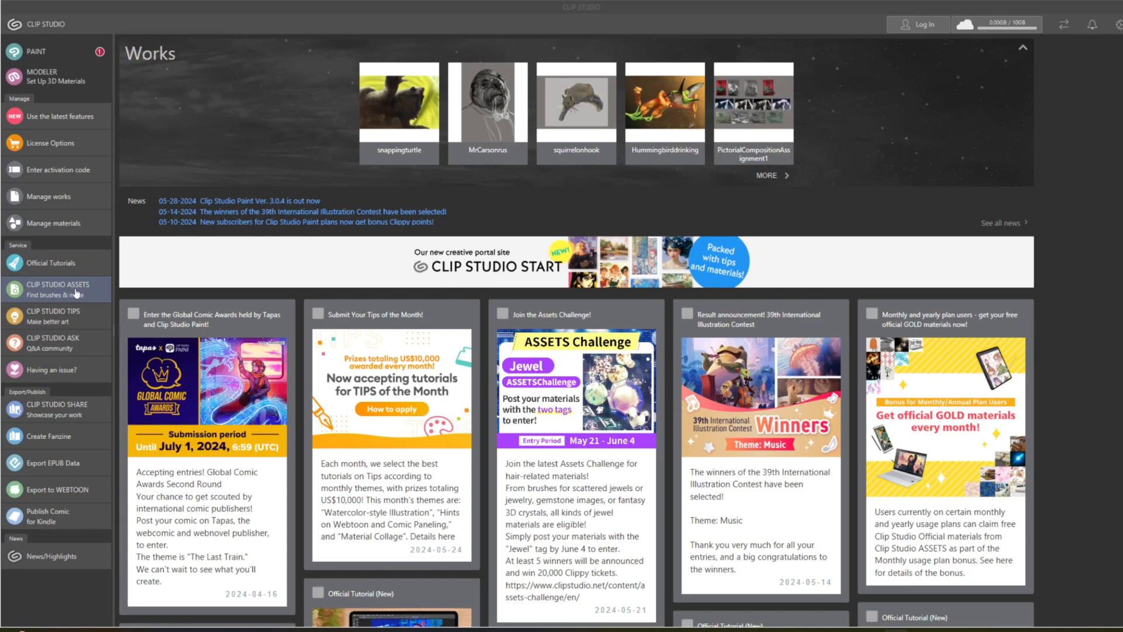
Open Clip Studio Assets and look through the new, top free, top paid and recommended materials on its home page.
left_click(75, 291)
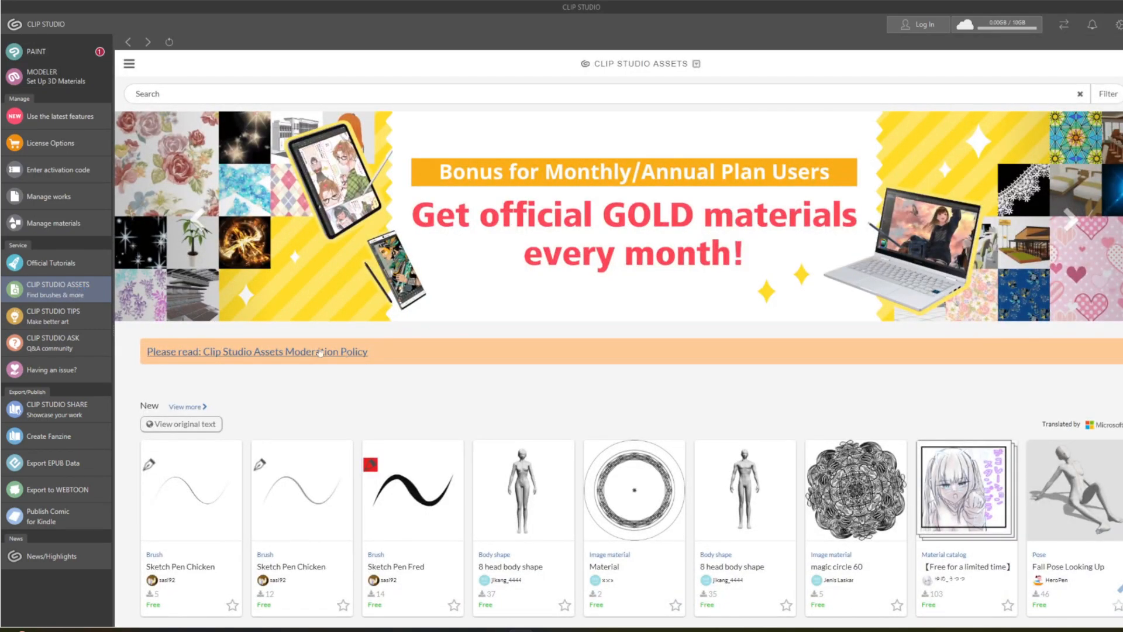
scroll(687, 416, "down", 1)
scroll(687, 416, "down", 3)
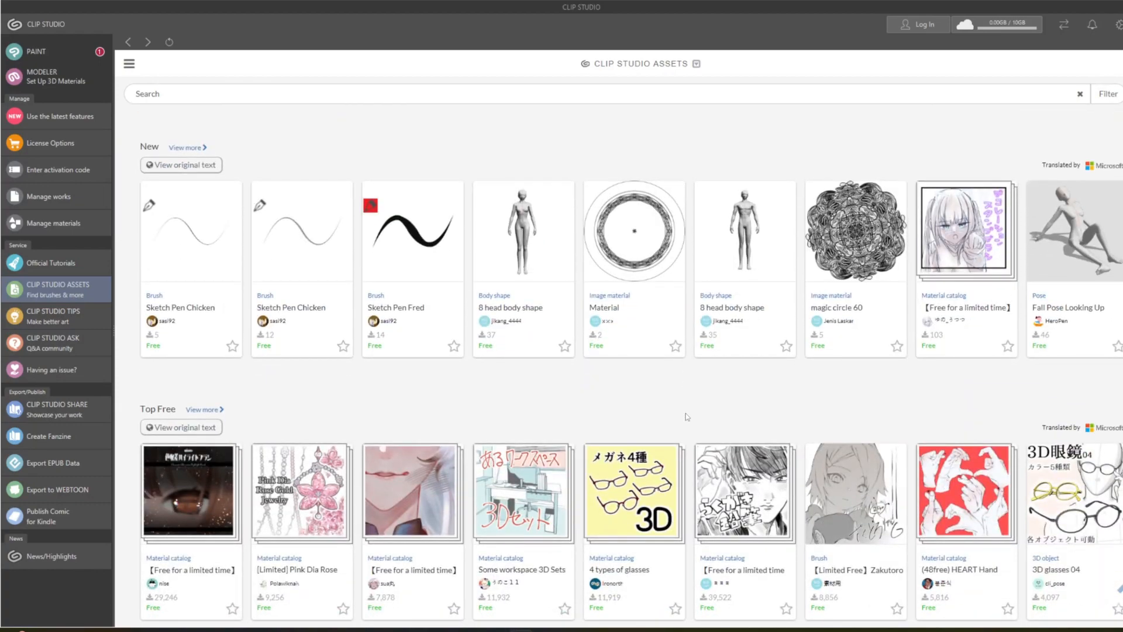
scroll(687, 417, "down", 7)
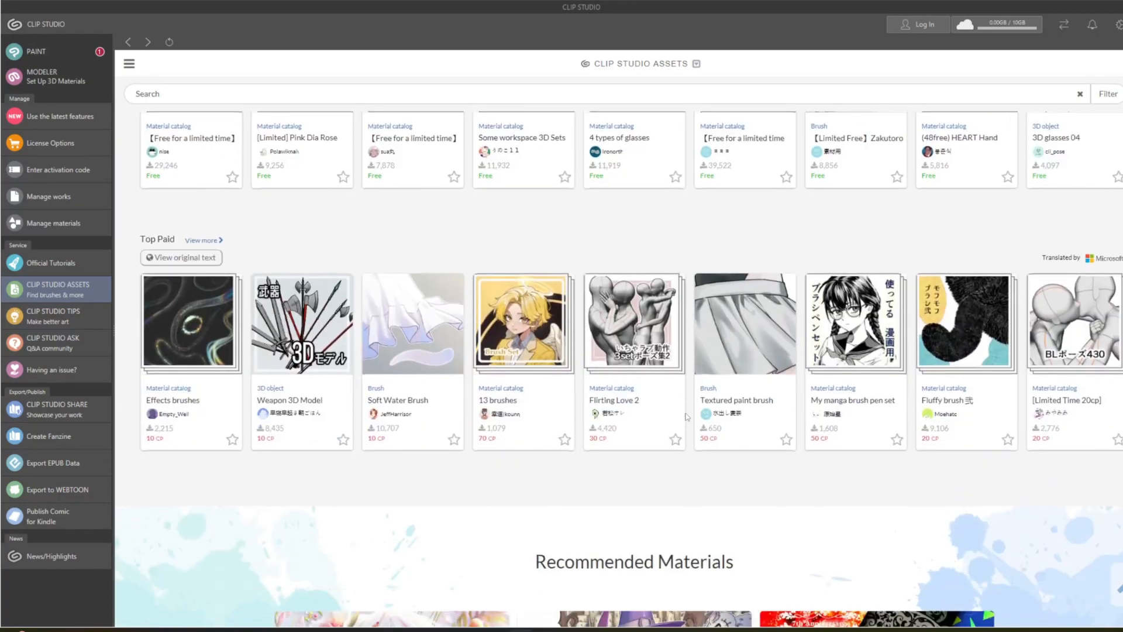
scroll(686, 416, "down", 8)
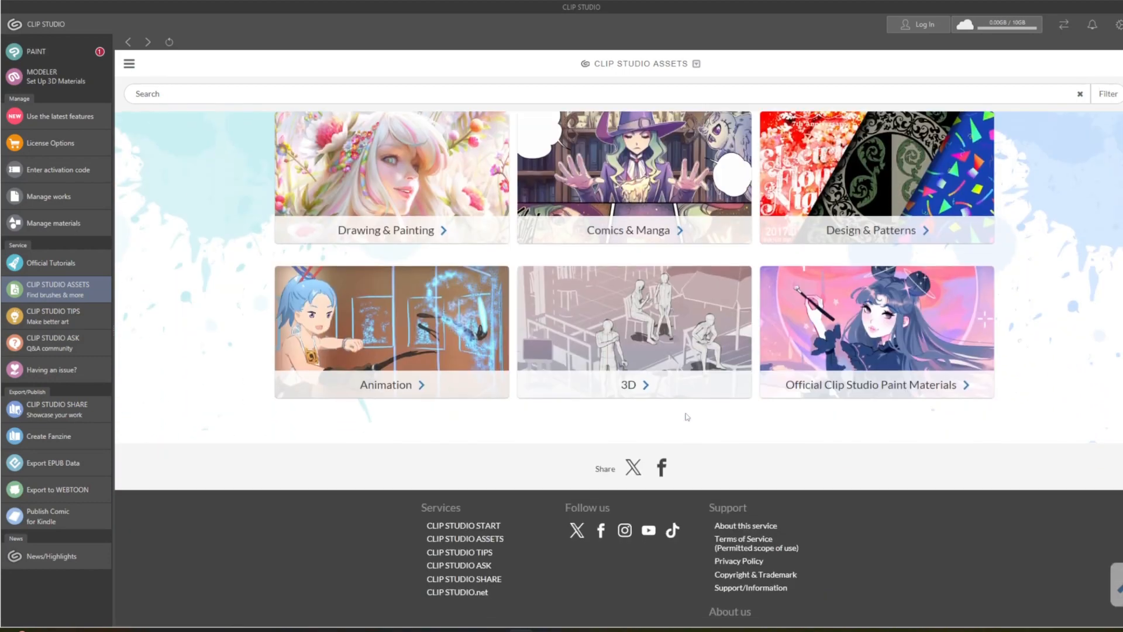
scroll(686, 416, "up", 1)
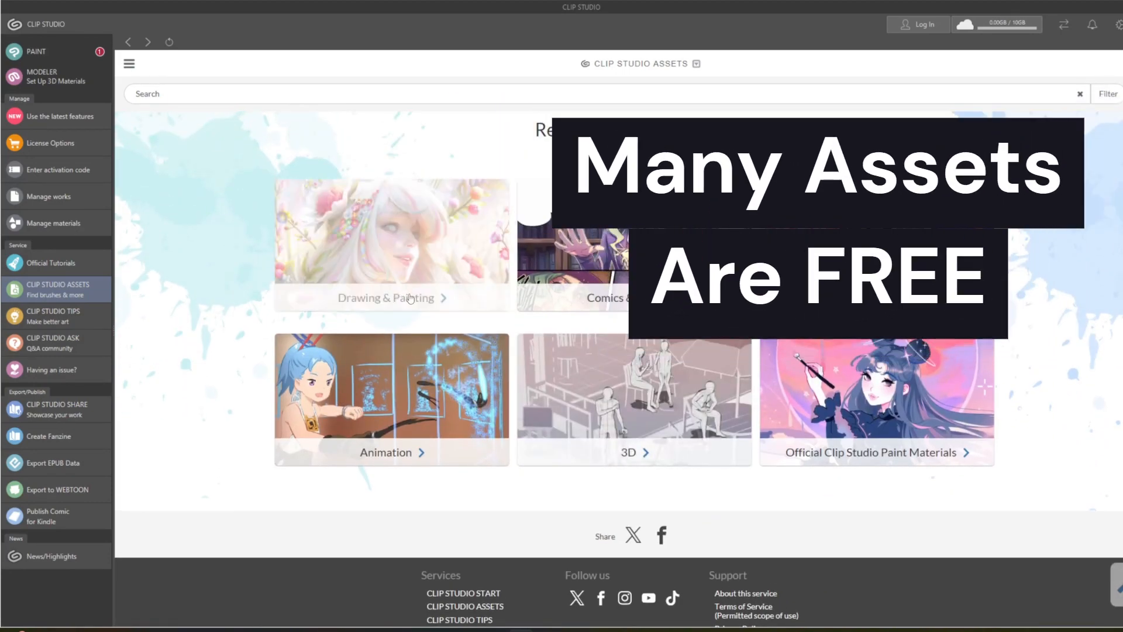
Browse the Drawing & Painting recommended materials and return to the top of the Assets home page.
left_click(410, 299)
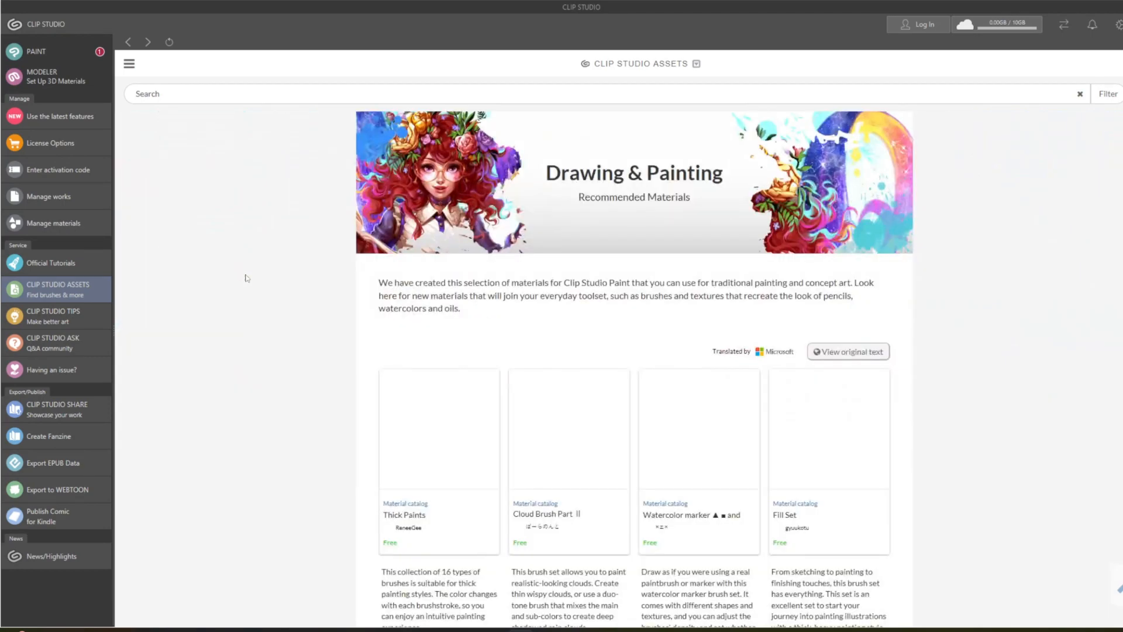
scroll(241, 275, "down", 3)
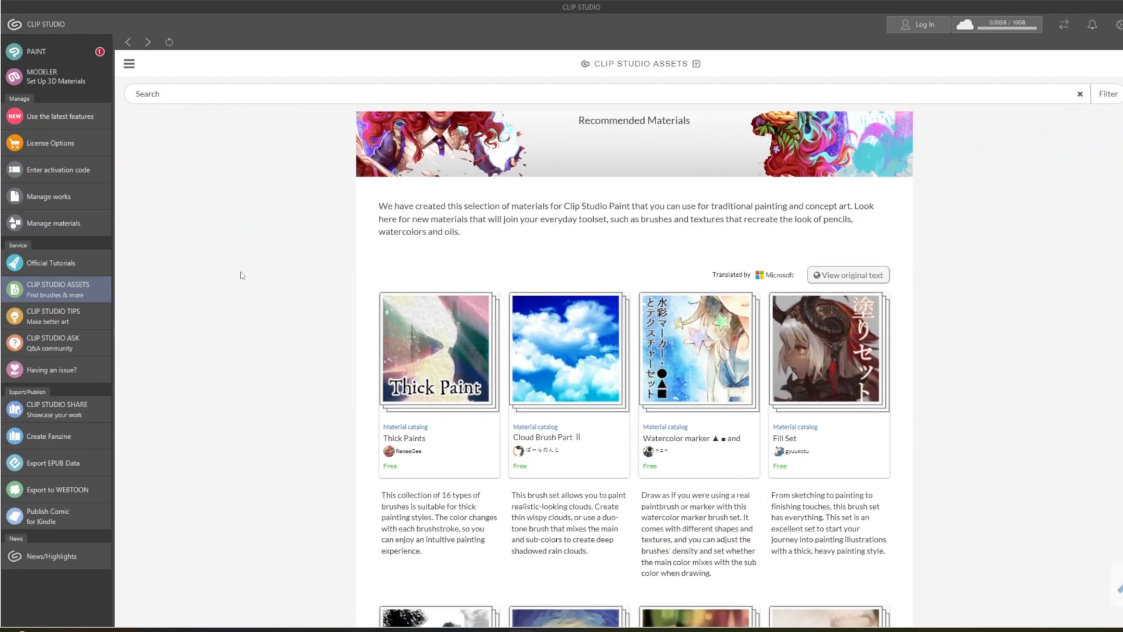
scroll(242, 275, "down", 9)
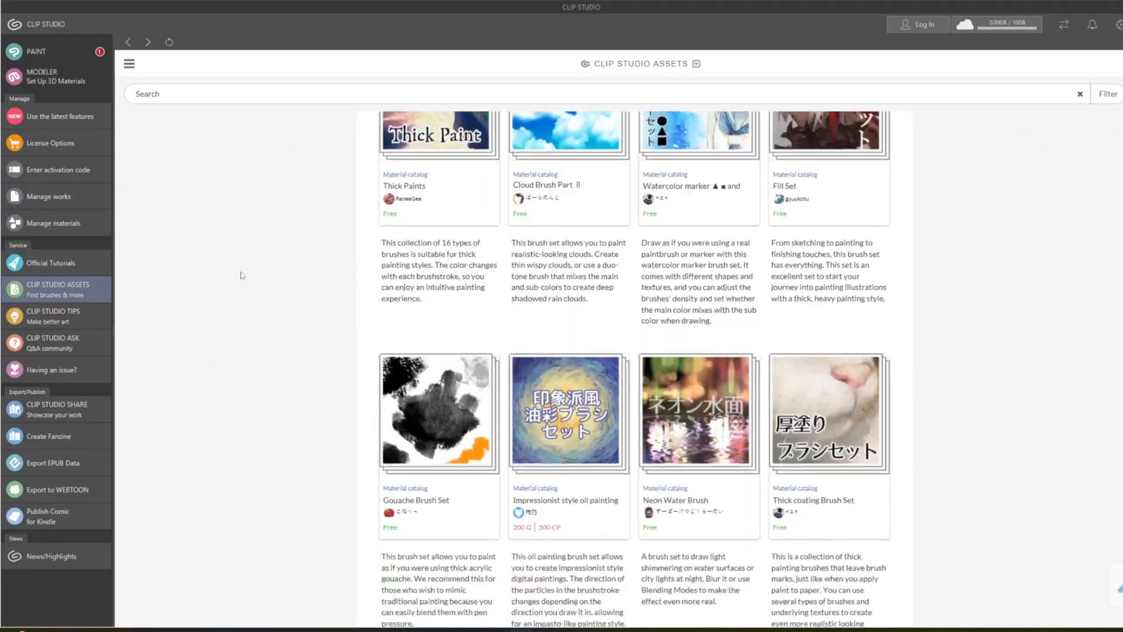
scroll(242, 275, "down", 11)
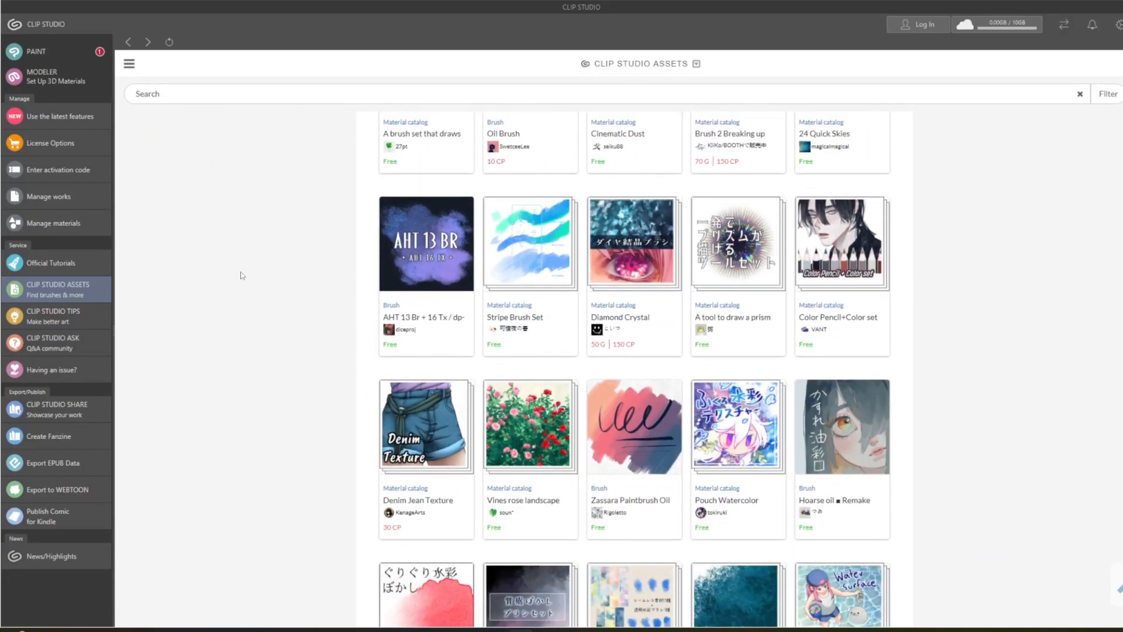
scroll(242, 275, "down", 10)
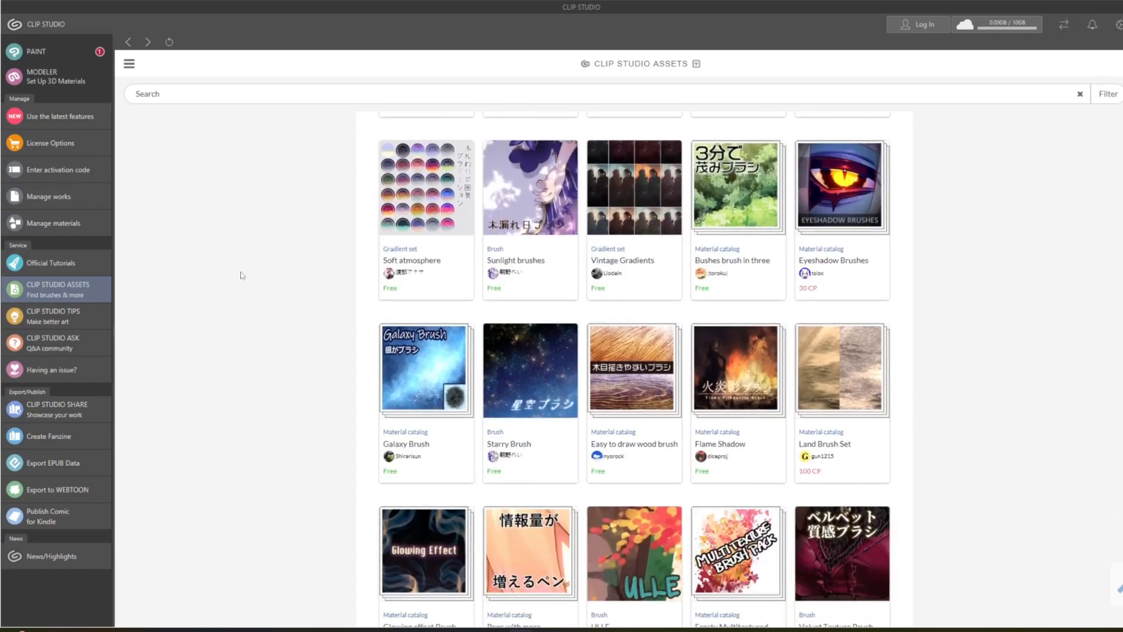
scroll(241, 275, "down", 10)
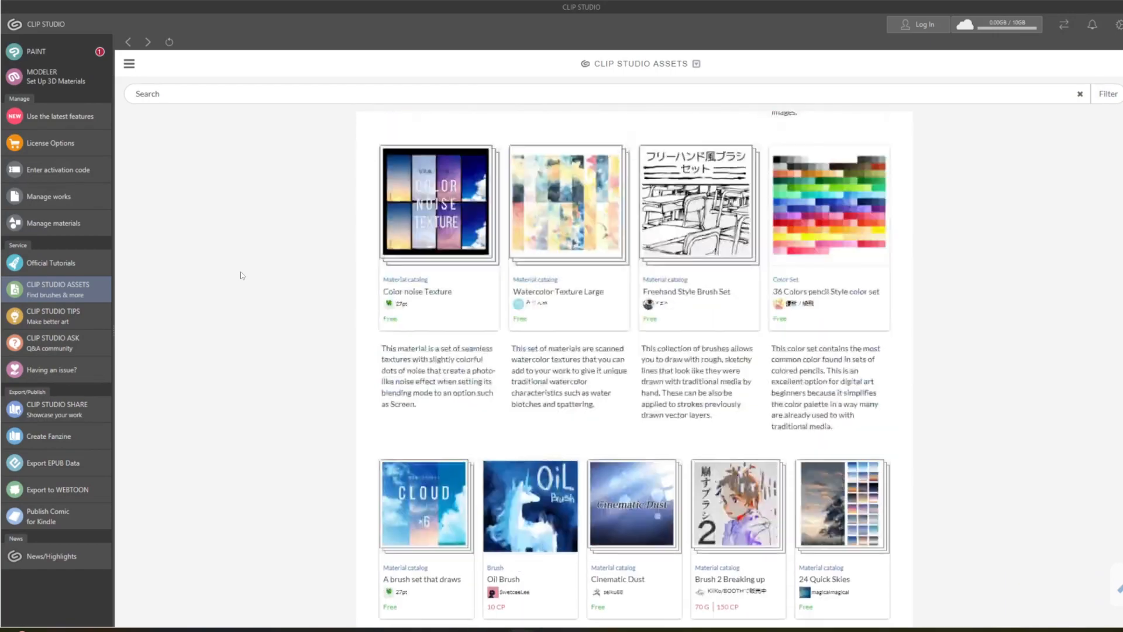
scroll(242, 275, "up", 20)
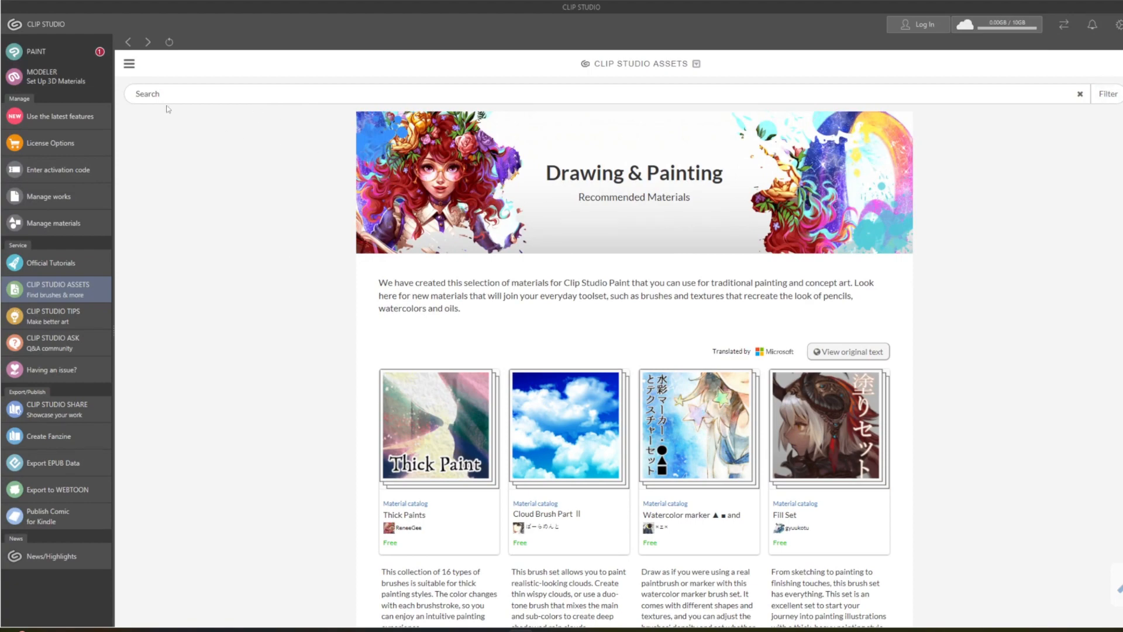
left_click(128, 41)
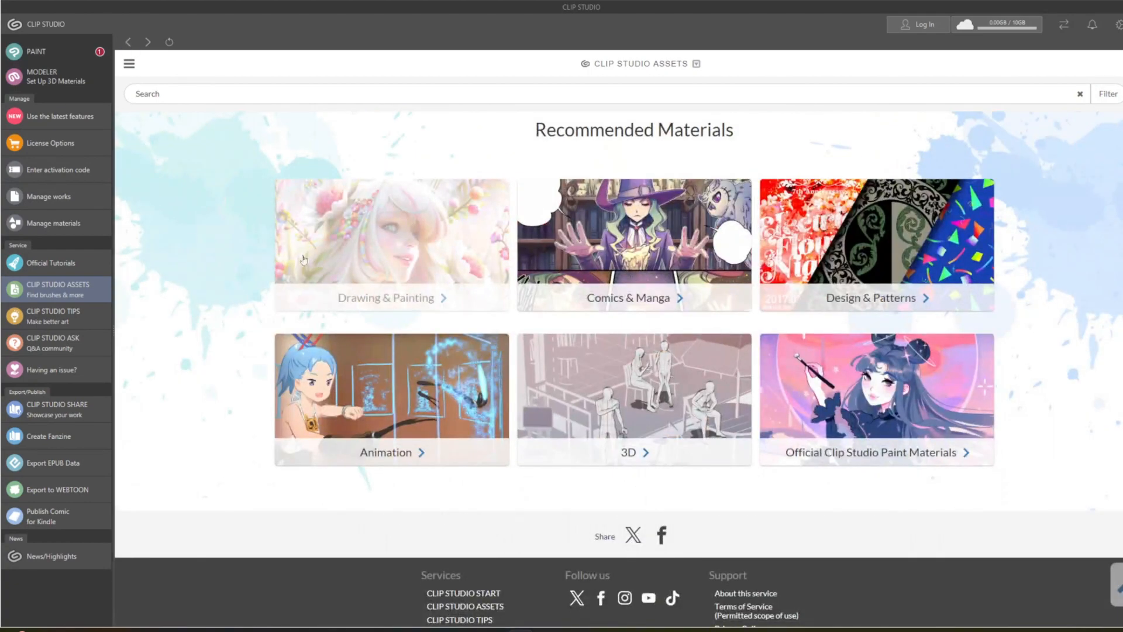
scroll(304, 259, "up", 15)
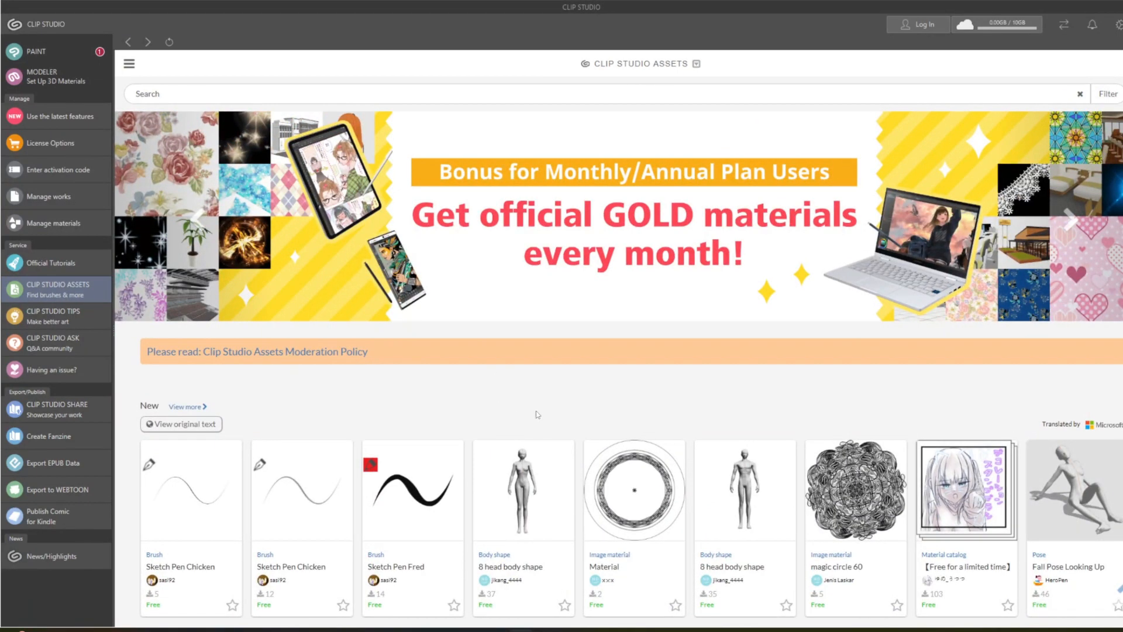
Launch Clip Studio Paint and narrow the dock with the Navigator and Layer palettes to widen the canvas area.
left_click(45, 54)
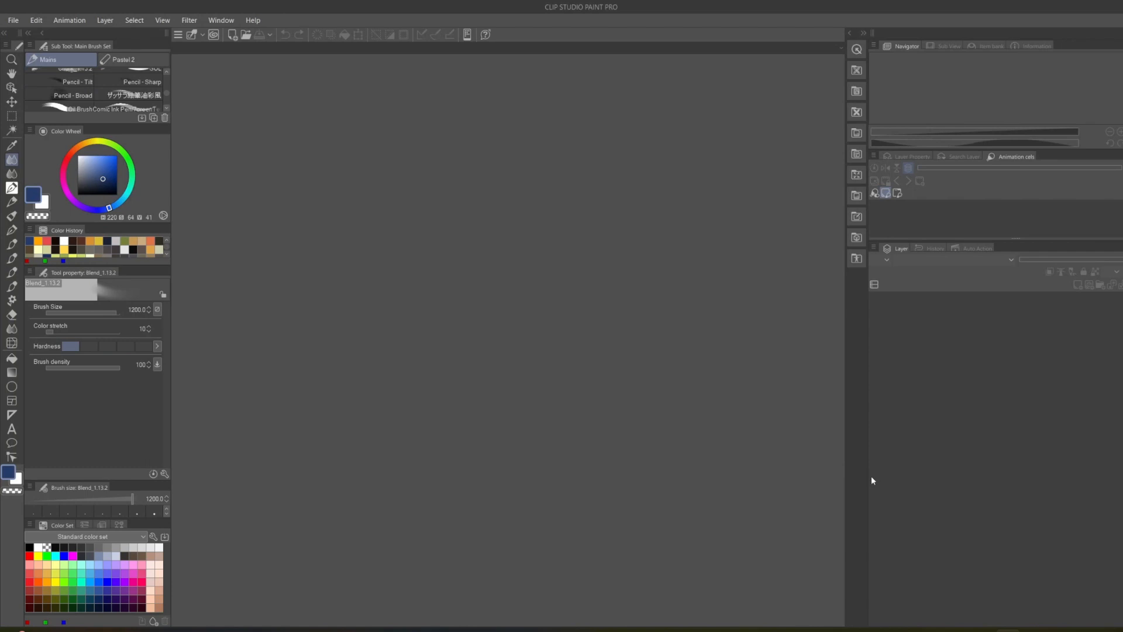
left_click_drag(866, 478, 1033, 488)
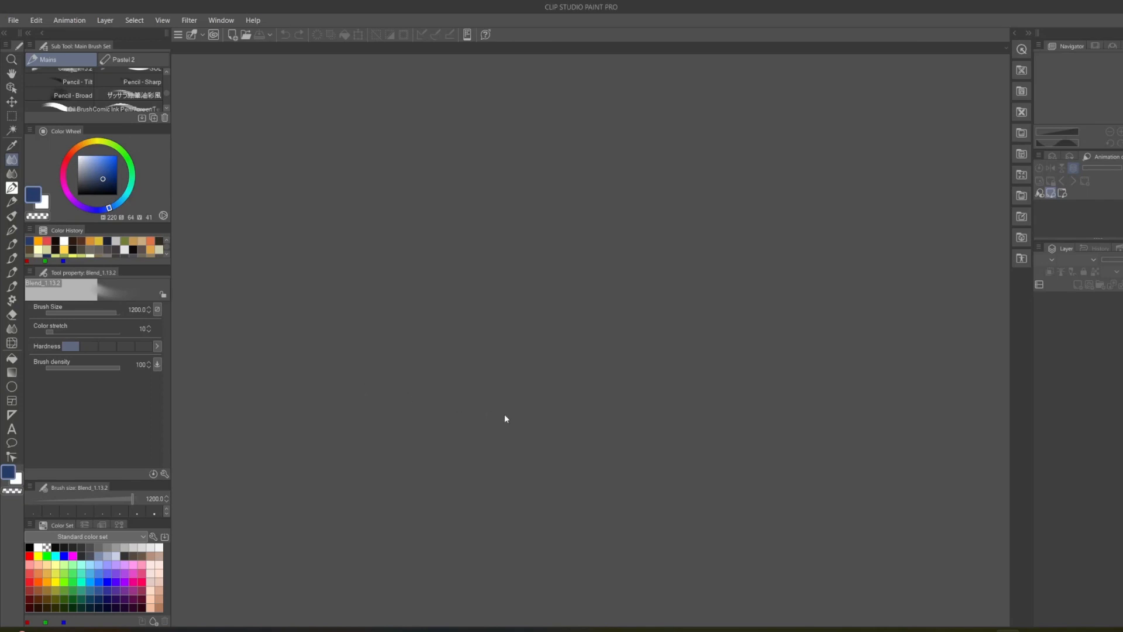
Start a new 36 × 24 in illustration and set its resolution to 300.
left_click(13, 20)
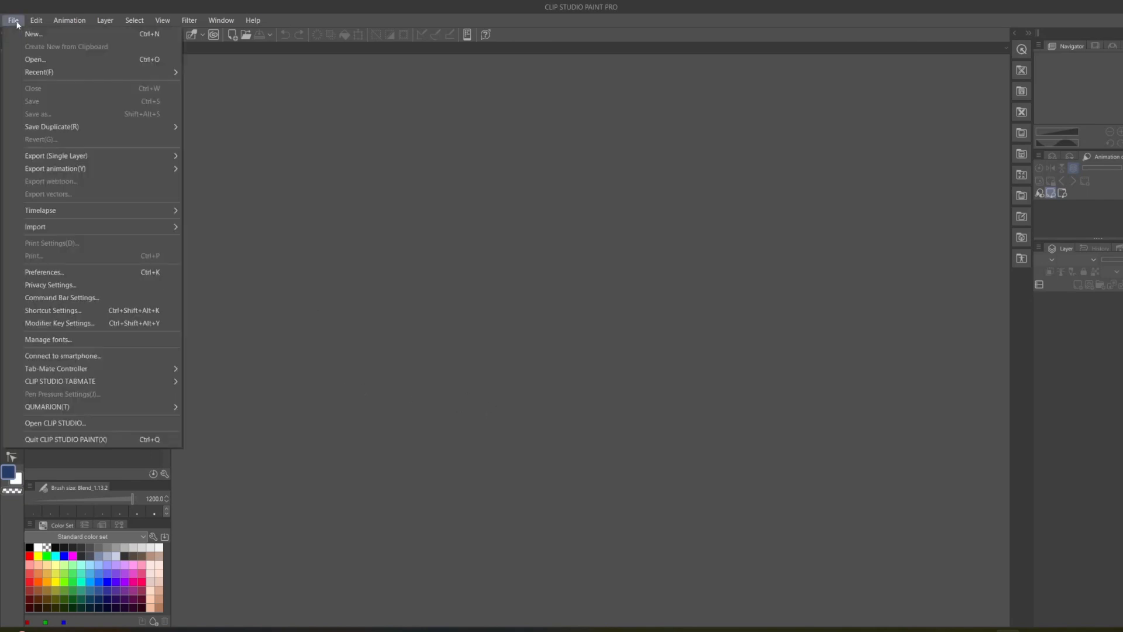
left_click(32, 35)
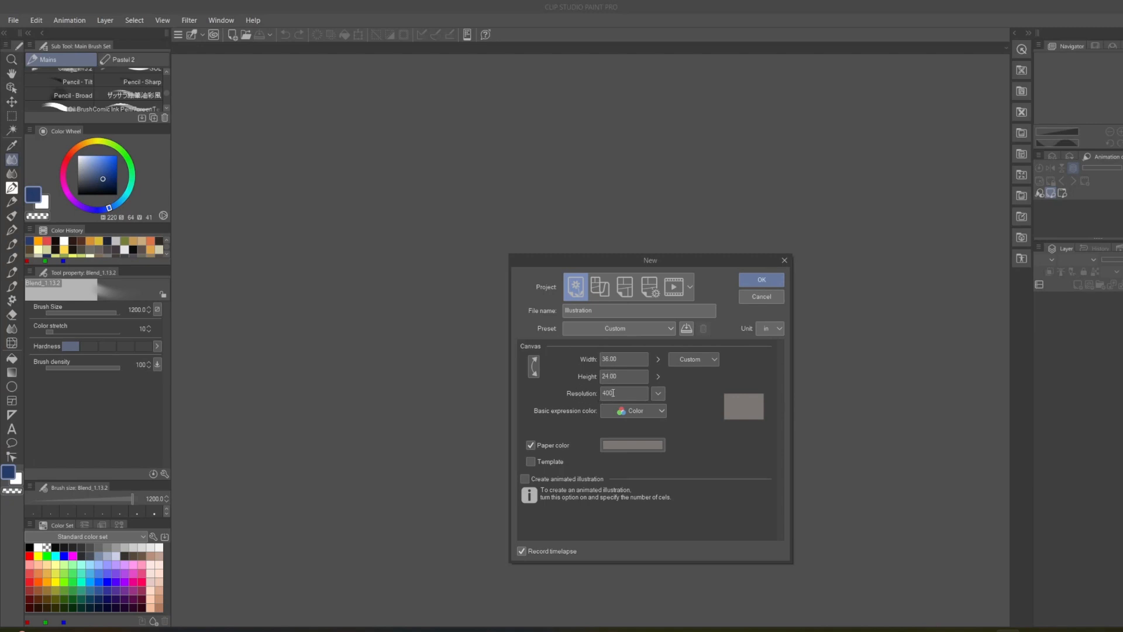
double_click(604, 393)
type("300")
Adjust the paper color to a slightly different warm grey and create the canvas.
left_click(628, 450)
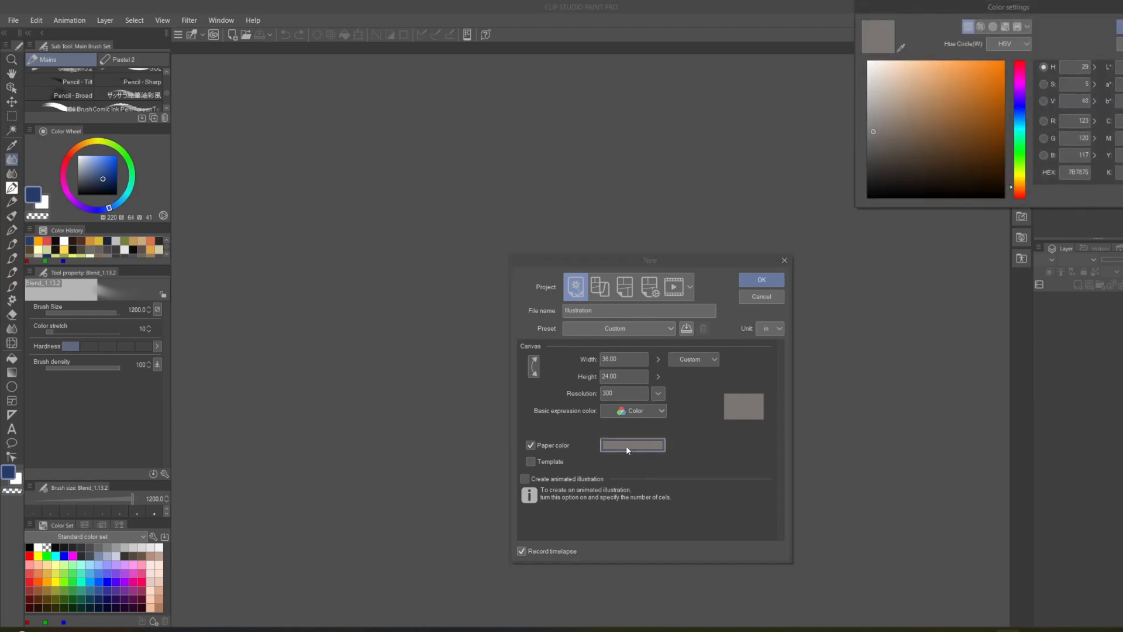
left_click(876, 132)
left_click_drag(877, 133, 876, 128)
left_click(1120, 26)
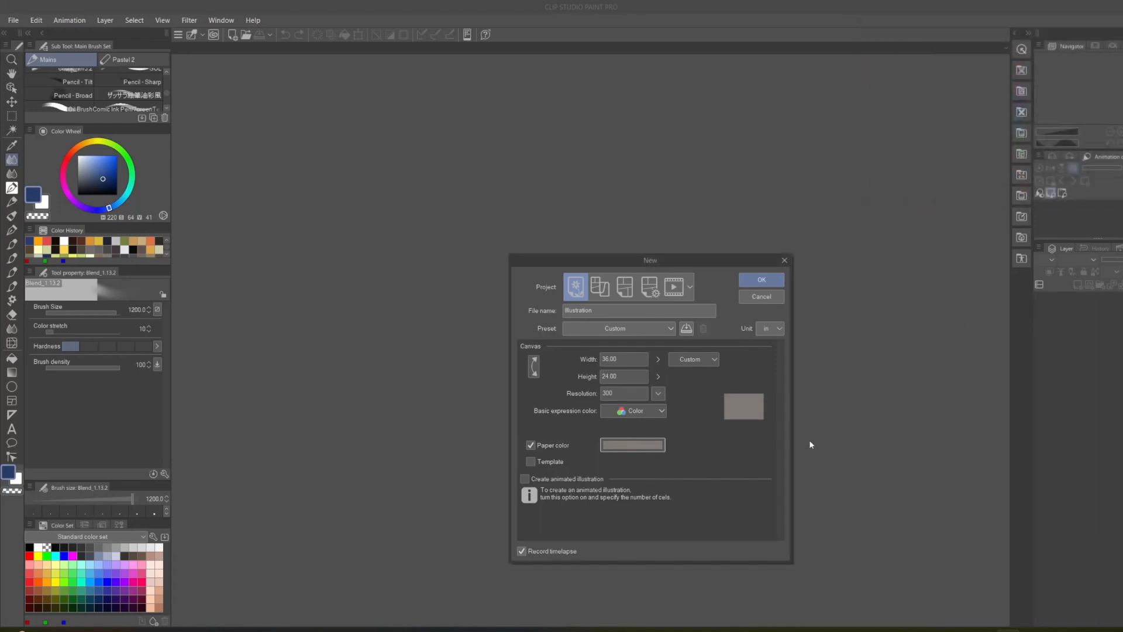
left_click(761, 279)
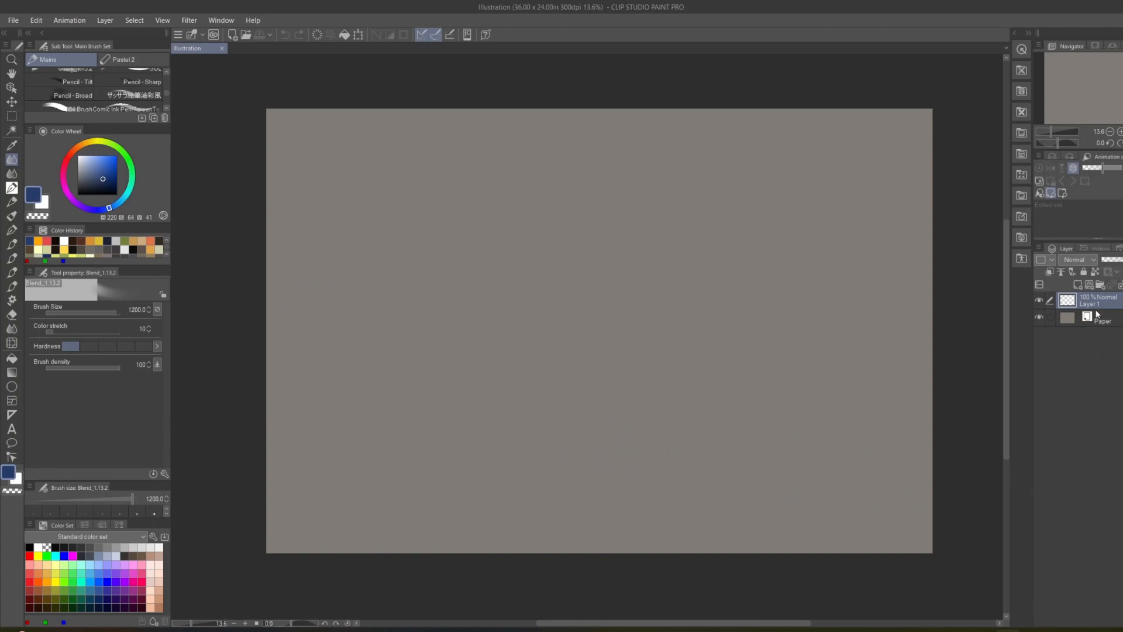
Add seven new raster layers above Layer 1.
left_click(1078, 285)
left_click(1078, 285)
left_click(1078, 284)
left_click(1078, 285)
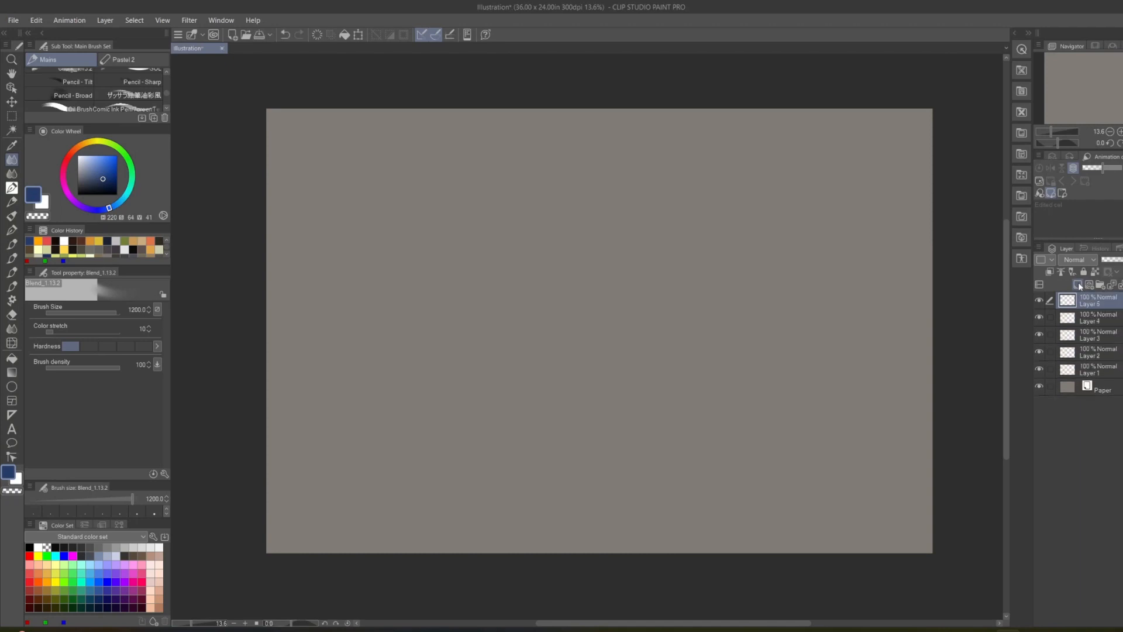
left_click(1078, 285)
left_click(1078, 284)
left_click(1078, 284)
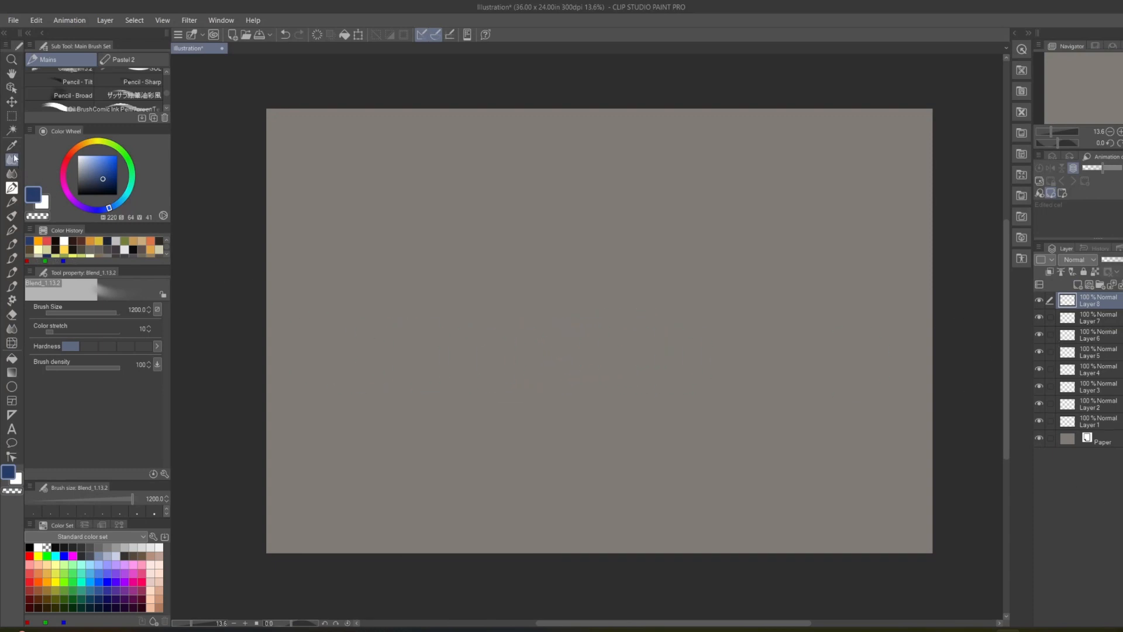
Sketch a loose circle on Layer 8 with the Pencil - Tilt brush, and switch that layer's visibility off and on.
left_click(82, 84)
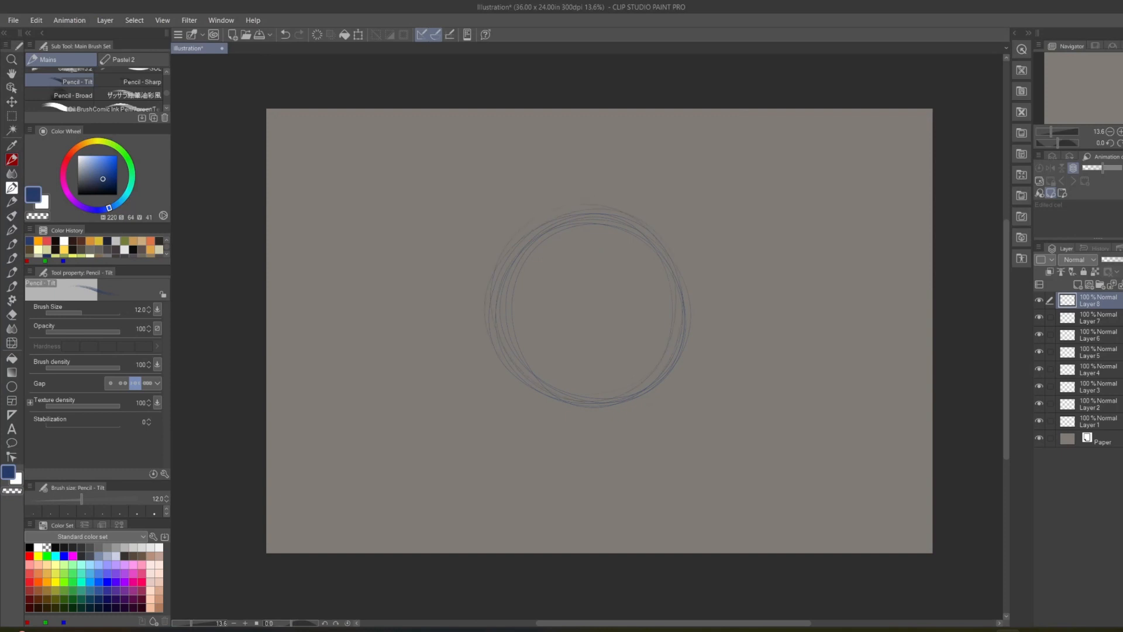
left_click(1038, 302)
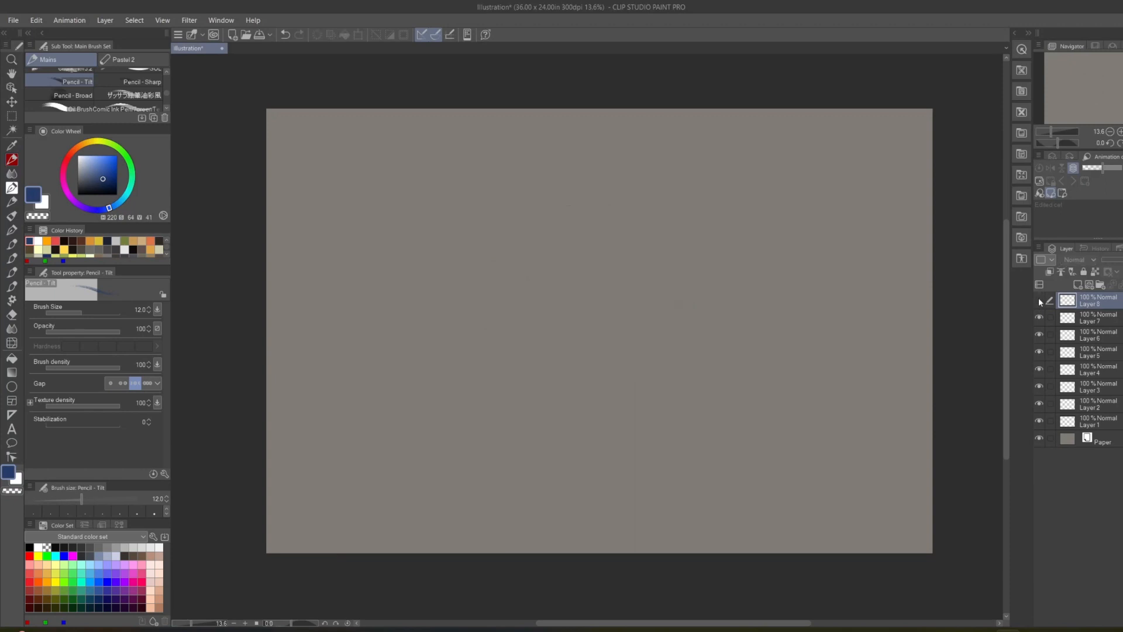
left_click(1039, 300)
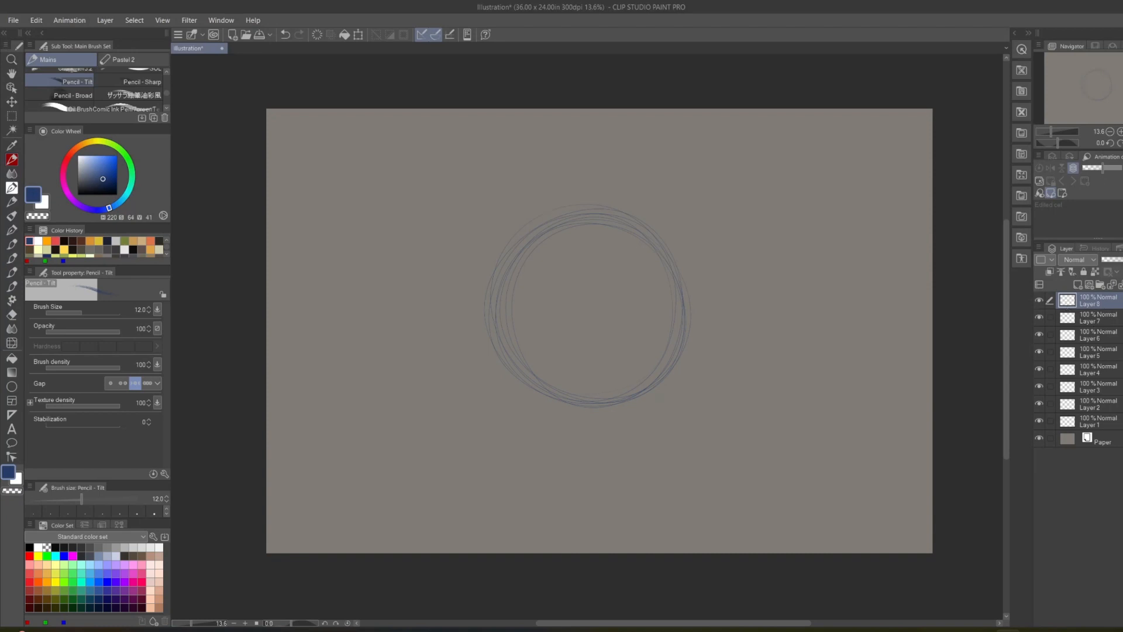
Select Layer 7 and Layer 6 in turn, return to Layer 8 and delete it with its circle sketch.
left_click(1115, 319)
left_click(1117, 335)
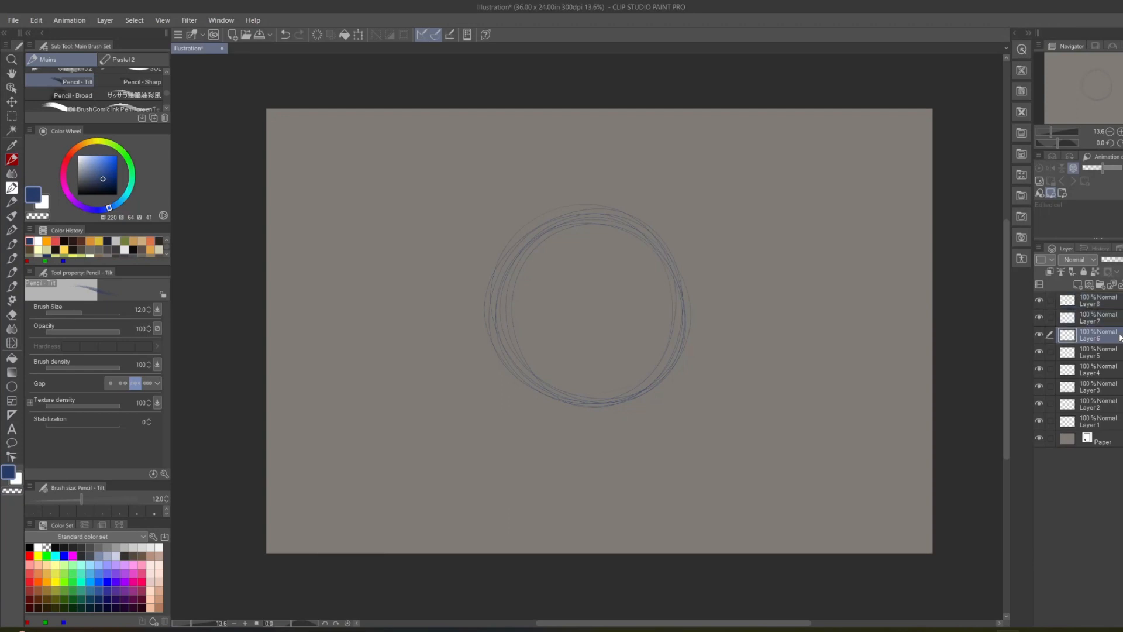
left_click(1120, 301)
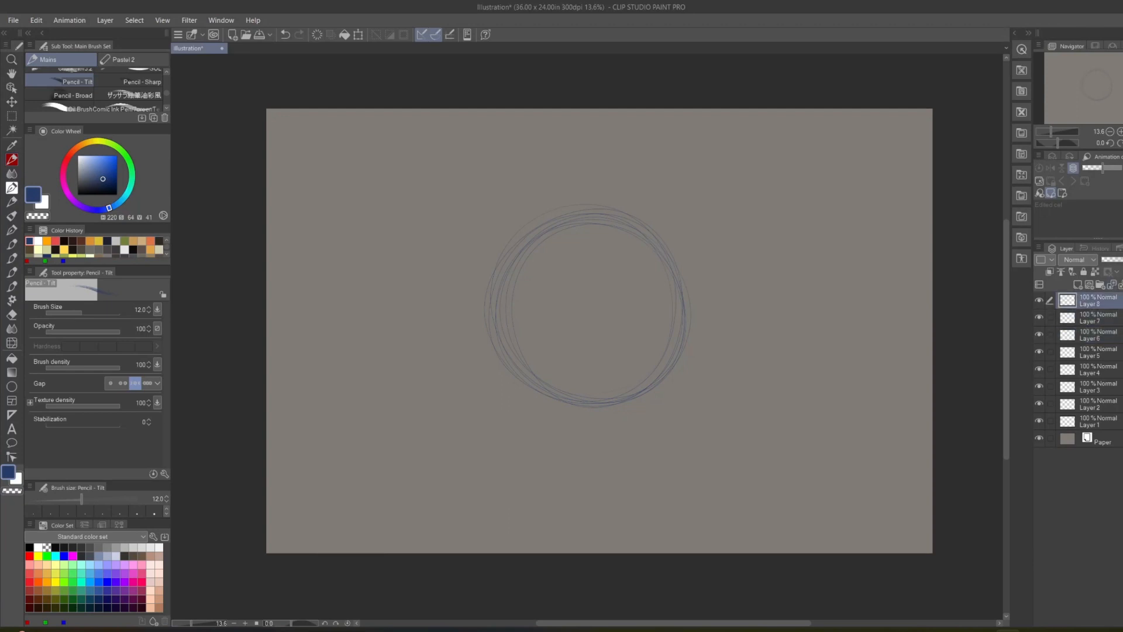
left_click(1122, 284)
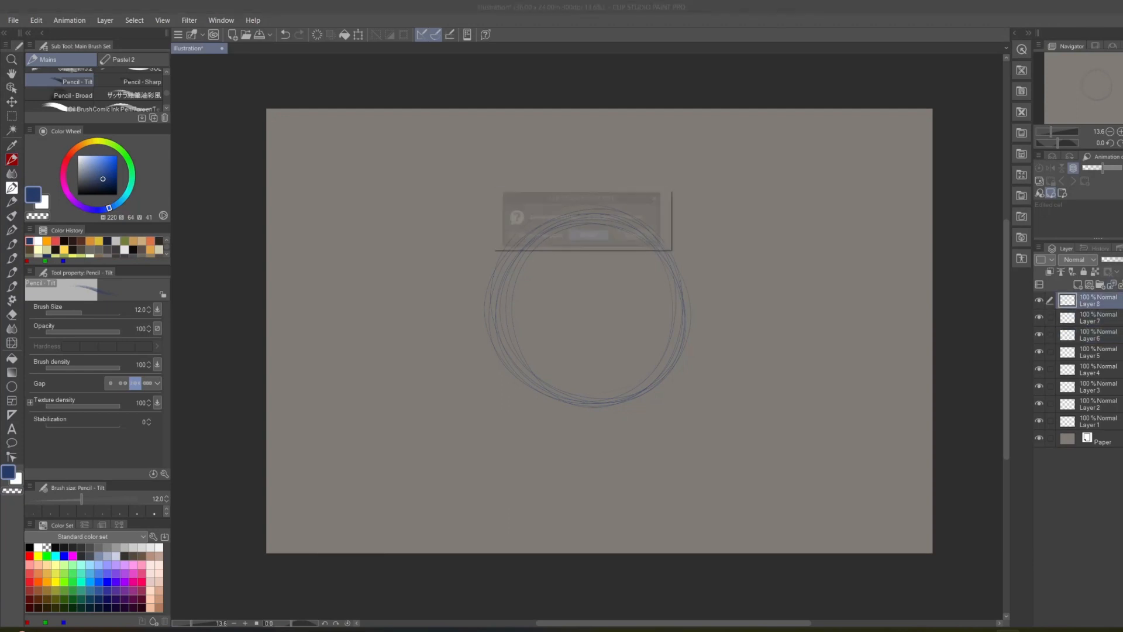
left_click(592, 238)
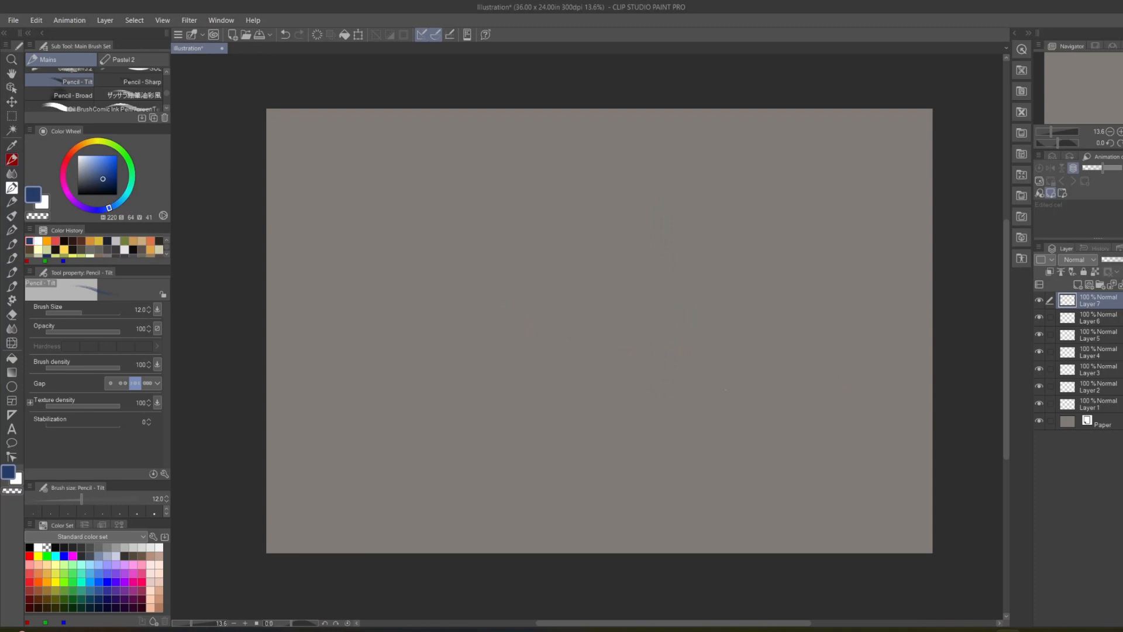
Enlarge the sub tool brush list and look through the Pastel 2 and Mains brush groups.
left_click_drag(101, 123, 107, 293)
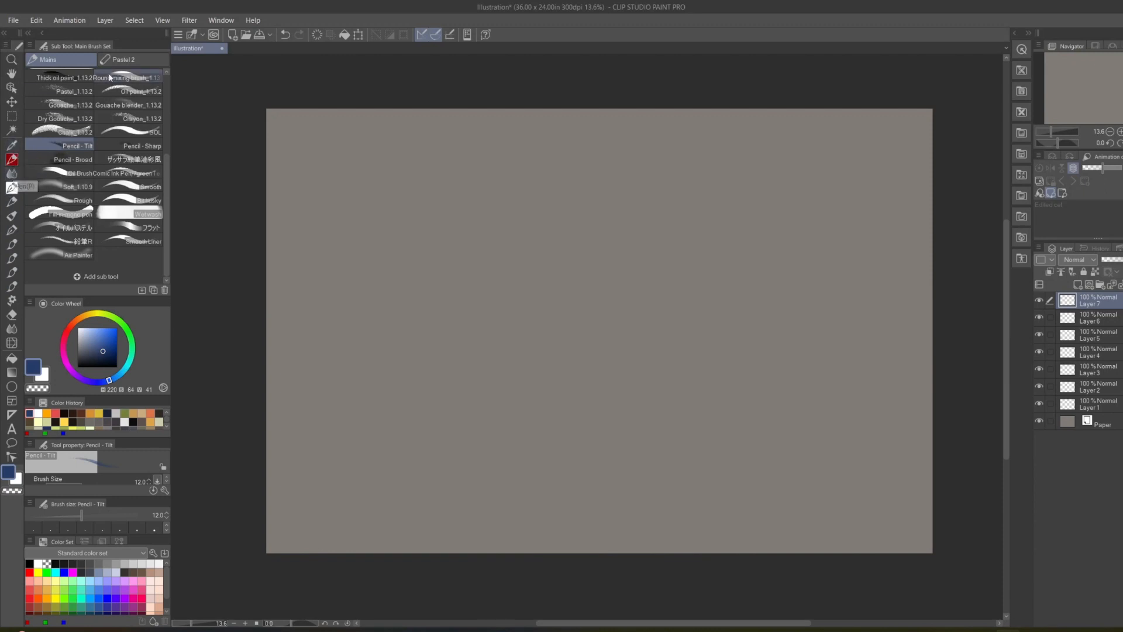
left_click(131, 59)
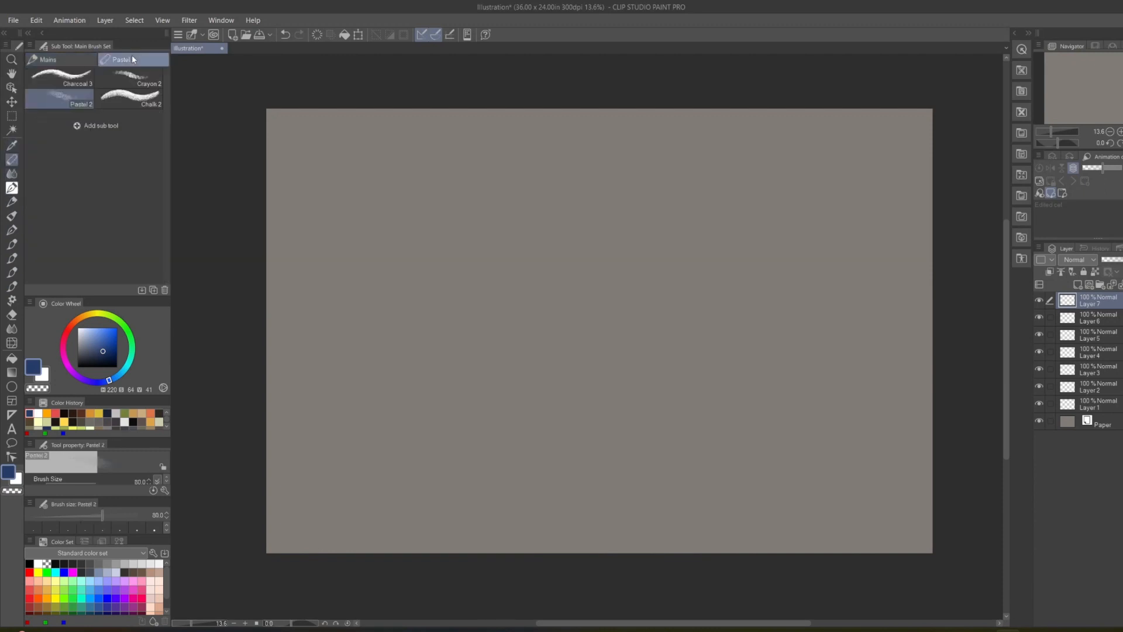
left_click(64, 60)
scroll(106, 185, "up", 1)
scroll(105, 186, "up", 3)
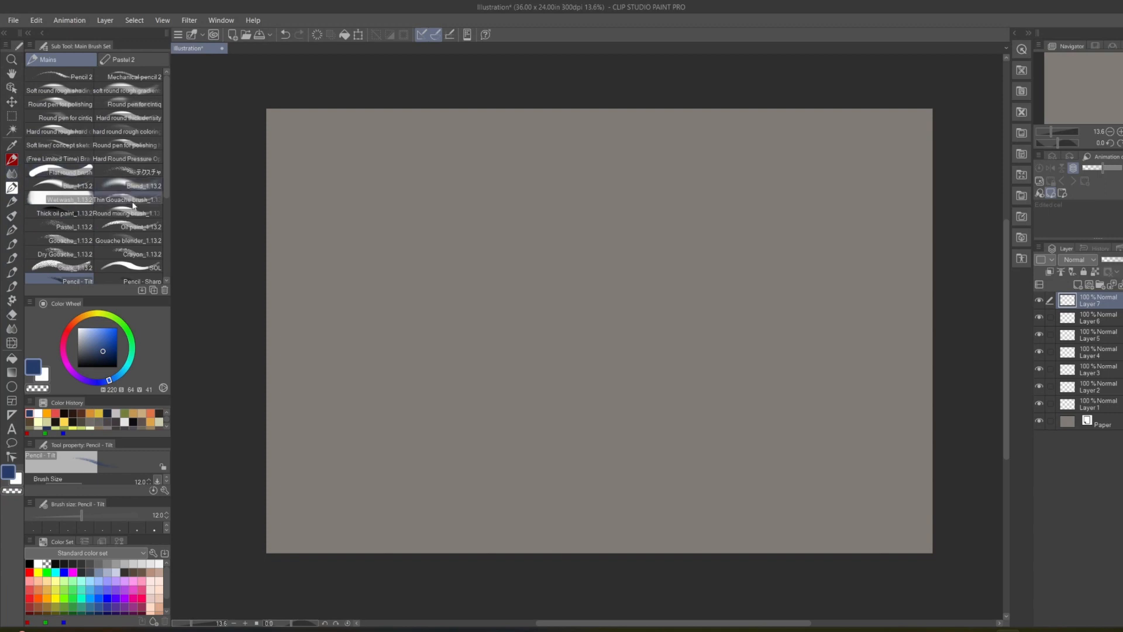
Choose the Oil paint_1.13.2 brush at size 170 with a muted orange color of H 17, S 55, V 74.
left_click(131, 226)
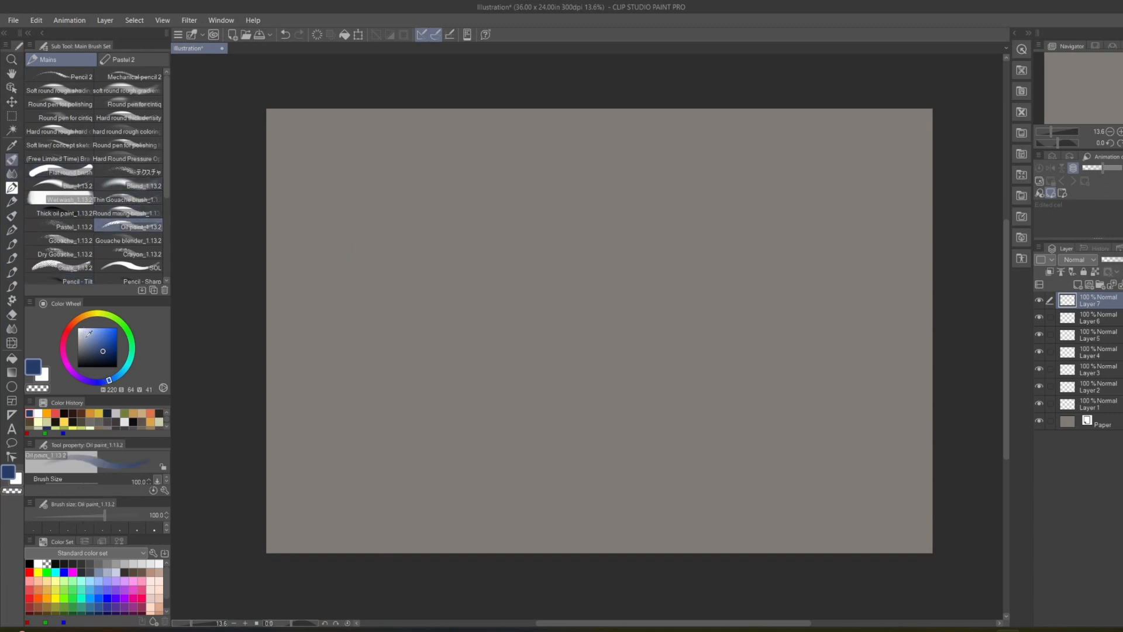
left_click(73, 325)
left_click(101, 335)
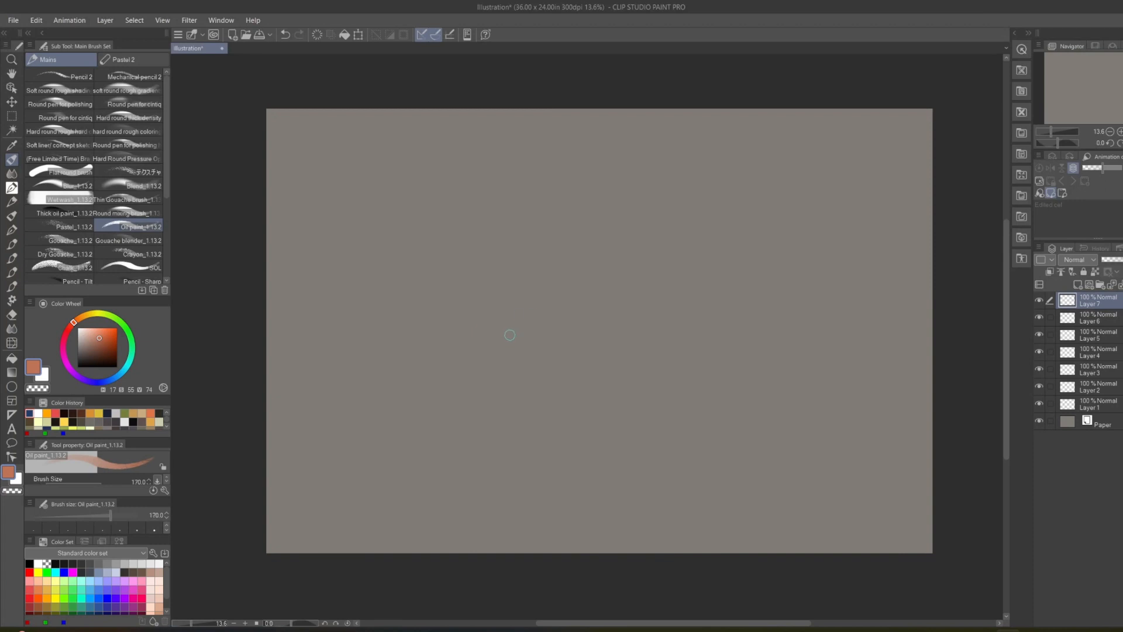
Enlarge the Oil paint brush to size 400 and paint an orange zigzag diagonally across the middle of the canvas on Layer 7.
key("bracketright")
key("bracketright")
key("bracketright")
key("bracketright")
mouse_move(553, 245)
left_mouse_down()
mouse_move(511, 273)
mouse_move(579, 249)
mouse_move(506, 300)
mouse_move(579, 270)
mouse_move(556, 306)
mouse_move(613, 348)
mouse_move(628, 384)
mouse_move(667, 393)
left_mouse_up()
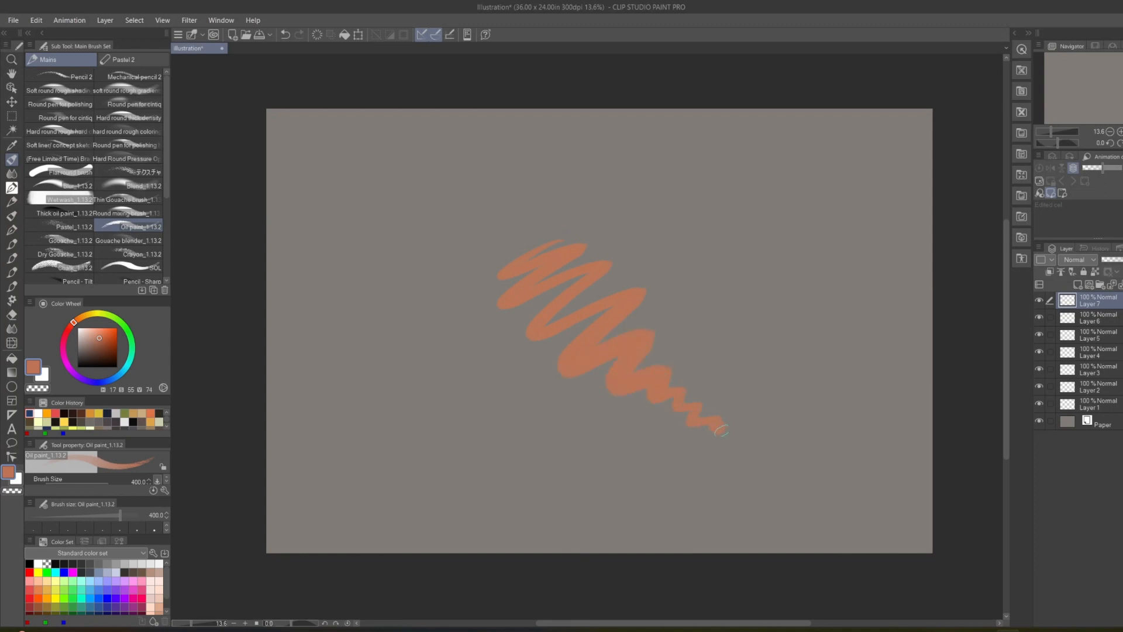
left_click_drag(722, 430, 756, 431)
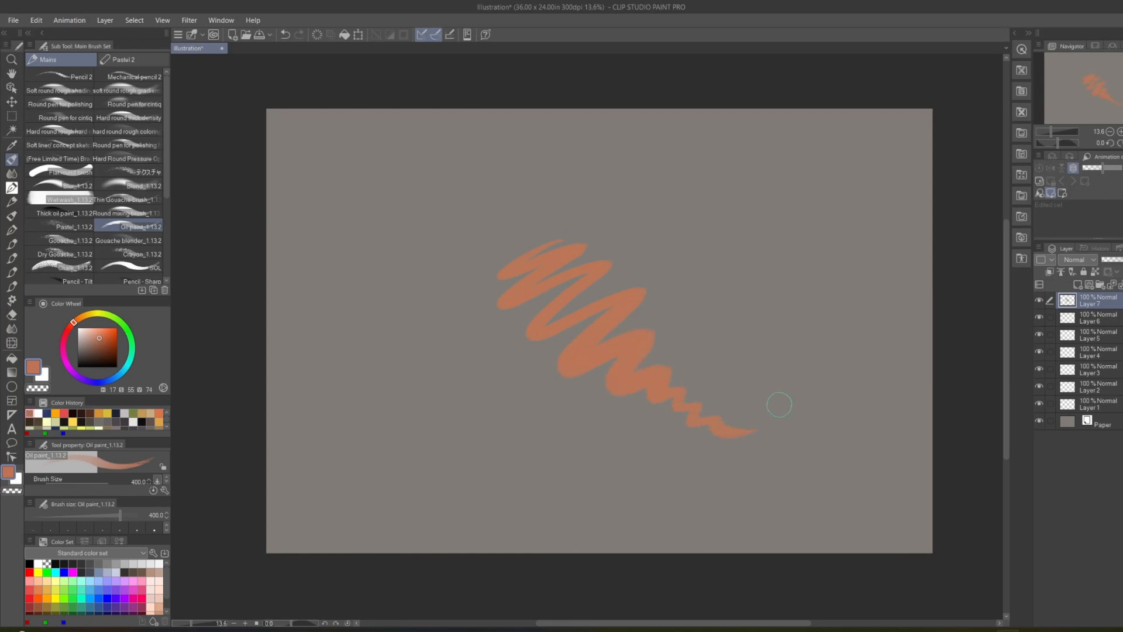
Choose a dark brown of H 17, S 45, V 41 and paint it over the lower edge of the orange zigzag.
left_click(96, 350)
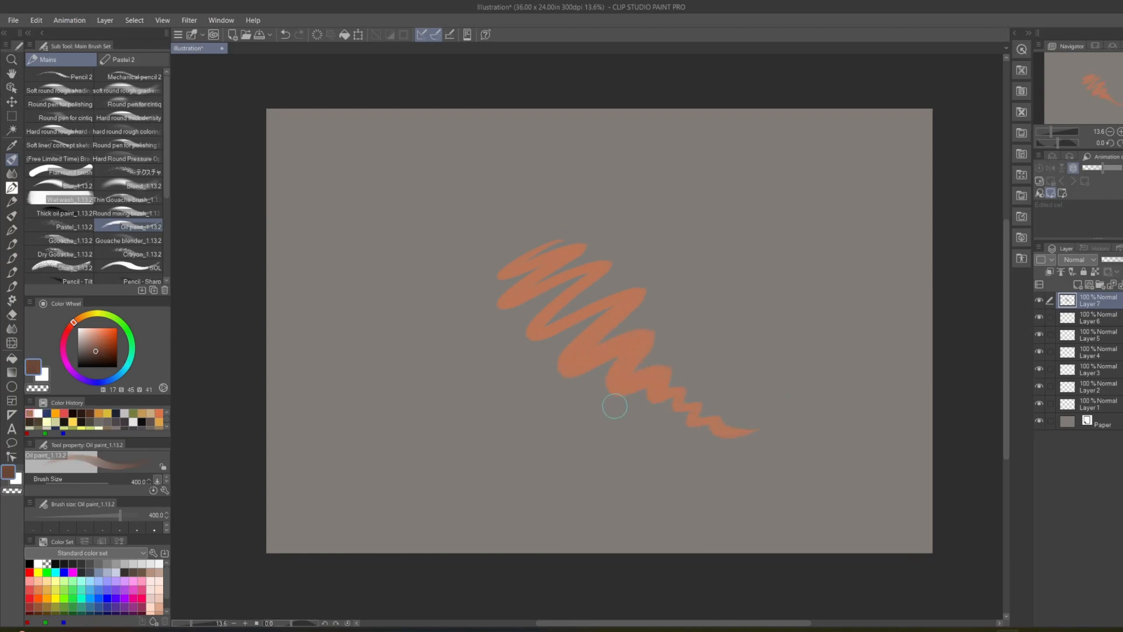
mouse_move(613, 403)
left_mouse_down()
mouse_move(639, 386)
mouse_move(656, 412)
mouse_move(679, 412)
mouse_move(705, 437)
mouse_move(621, 383)
mouse_move(650, 413)
mouse_move(647, 397)
mouse_move(611, 379)
mouse_move(580, 381)
mouse_move(554, 357)
mouse_move(567, 384)
mouse_move(702, 466)
mouse_move(711, 461)
mouse_move(655, 418)
mouse_move(727, 455)
mouse_move(726, 438)
left_mouse_up()
mouse_move(623, 374)
left_mouse_down()
mouse_move(634, 400)
mouse_move(621, 398)
left_mouse_up()
mouse_move(598, 355)
left_mouse_down()
mouse_move(590, 385)
mouse_move(577, 387)
mouse_move(573, 348)
mouse_move(641, 393)
left_mouse_up()
mouse_move(630, 350)
left_mouse_down()
mouse_move(634, 378)
mouse_move(632, 345)
mouse_move(621, 377)
mouse_move(573, 356)
mouse_move(562, 369)
mouse_move(547, 352)
mouse_move(529, 368)
mouse_move(554, 403)
mouse_move(592, 404)
mouse_move(633, 451)
left_mouse_up()
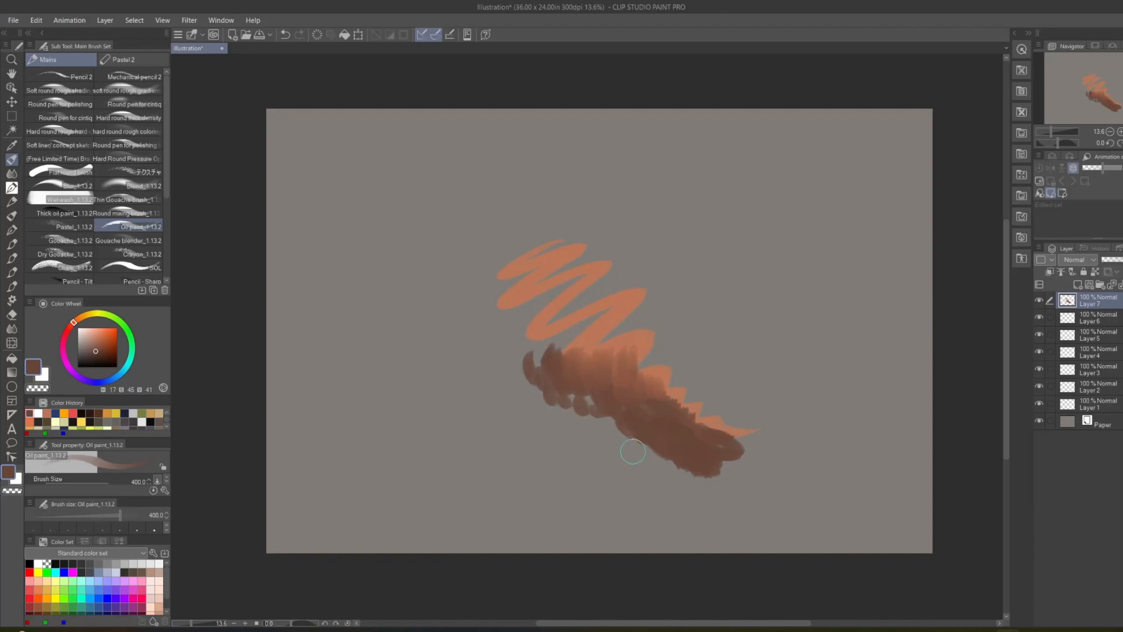
Blend the brown and orange paint where they meet, using the Blend_1.13.2 brush at size 300.
left_click(143, 187)
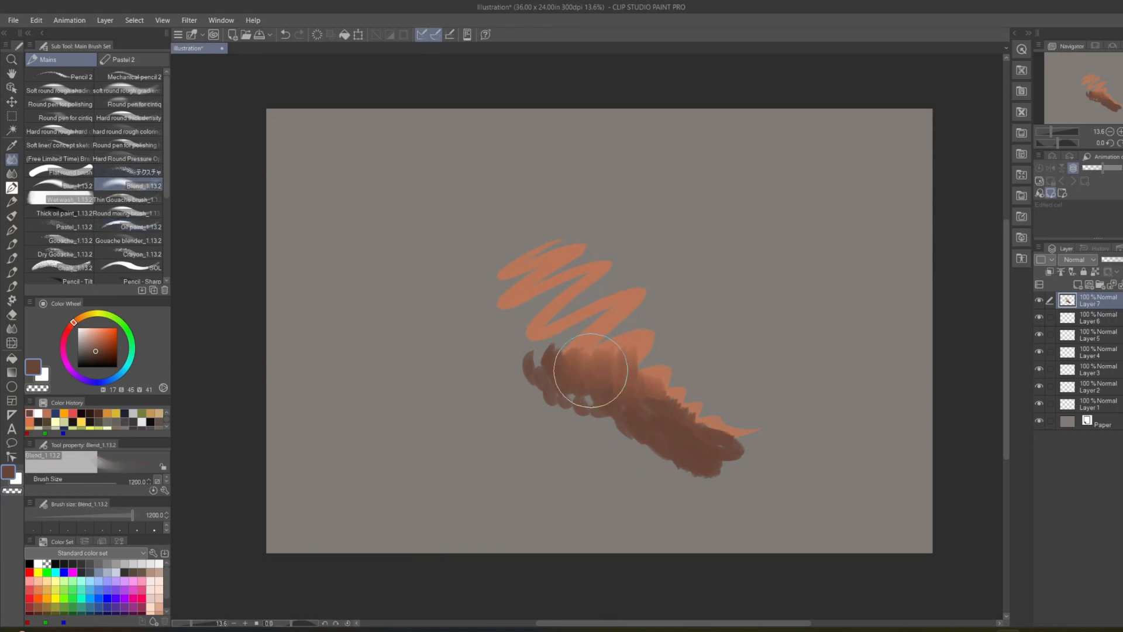
key("bracketleft")
key("bracketleft")
key("bracketleft")
key("bracketleft")
key("bracketleft")
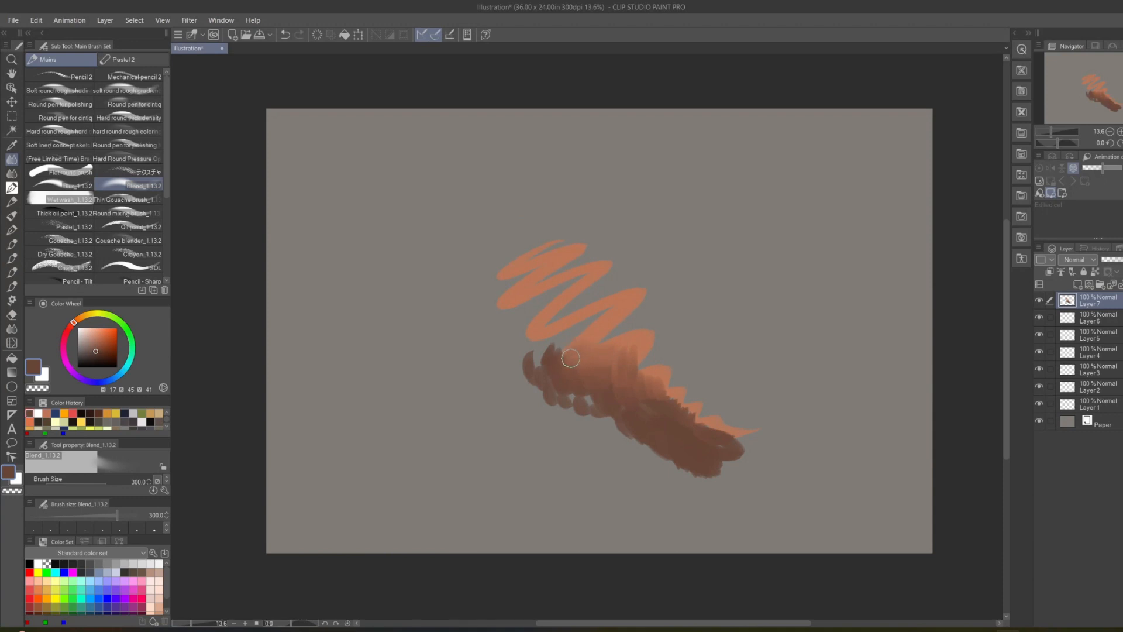
mouse_move(580, 357)
left_mouse_down()
mouse_move(608, 374)
mouse_move(558, 364)
mouse_move(609, 371)
mouse_move(602, 386)
mouse_move(568, 379)
mouse_move(576, 371)
mouse_move(621, 392)
mouse_move(617, 376)
mouse_move(627, 379)
mouse_move(623, 412)
mouse_move(608, 405)
mouse_move(633, 410)
mouse_move(633, 420)
mouse_move(594, 407)
mouse_move(575, 423)
mouse_move(596, 420)
mouse_move(579, 423)
mouse_move(594, 399)
mouse_move(568, 389)
mouse_move(617, 403)
mouse_move(611, 414)
mouse_move(592, 391)
mouse_move(631, 420)
mouse_move(653, 412)
mouse_move(621, 387)
left_mouse_up()
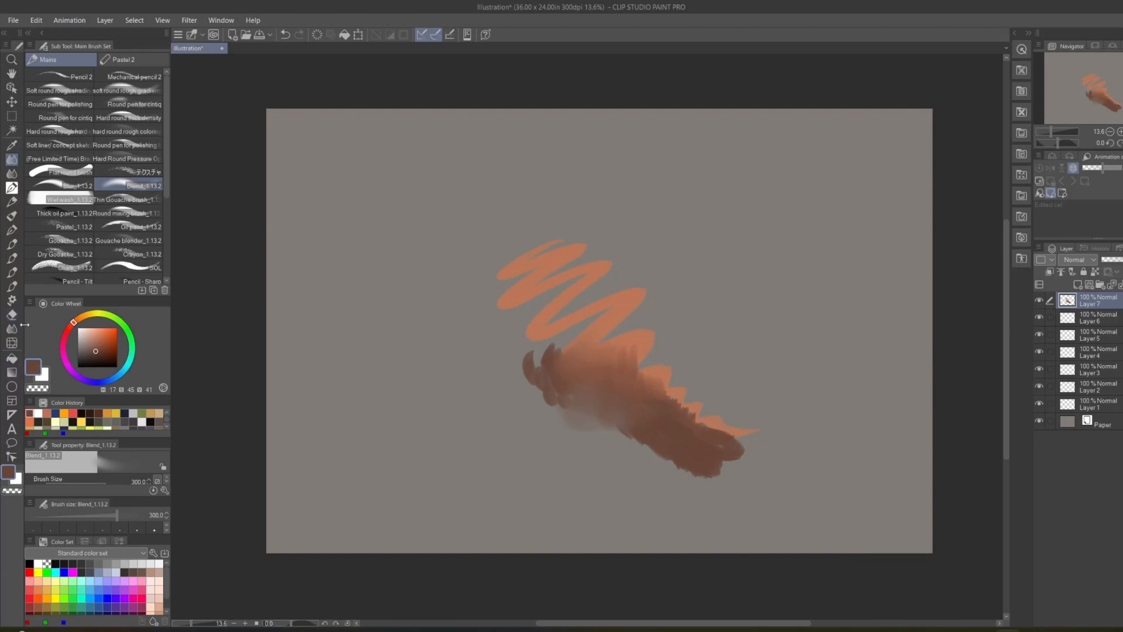
Fill the empty area around the painted strokes on Layer 7 with dark blue of H 227, S 45, V 41.
left_click(12, 357)
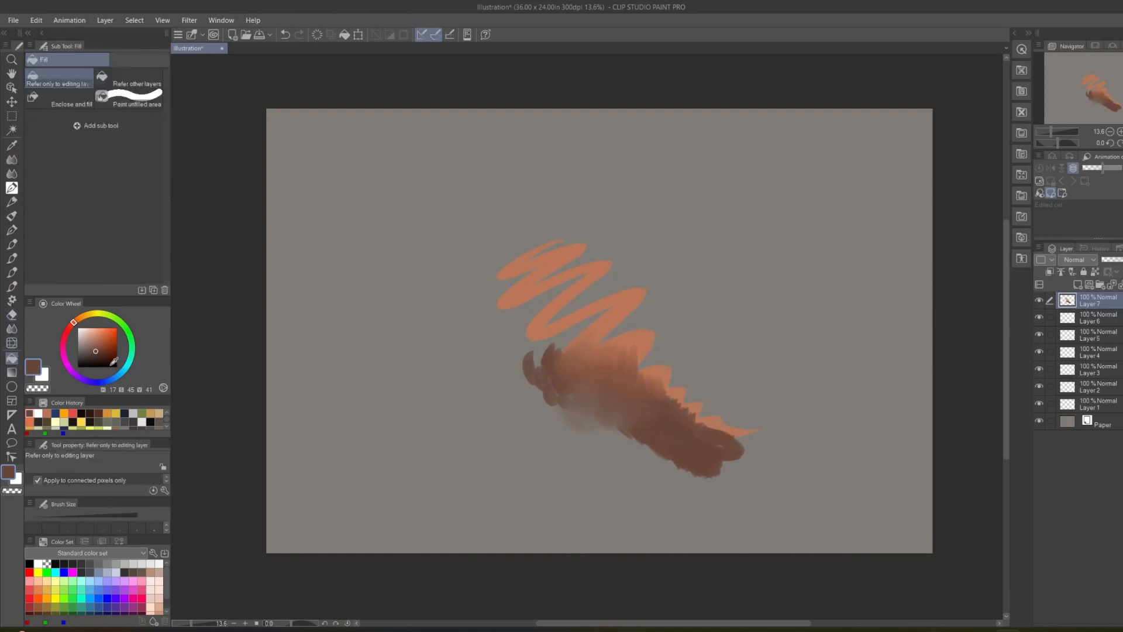
left_click(106, 383)
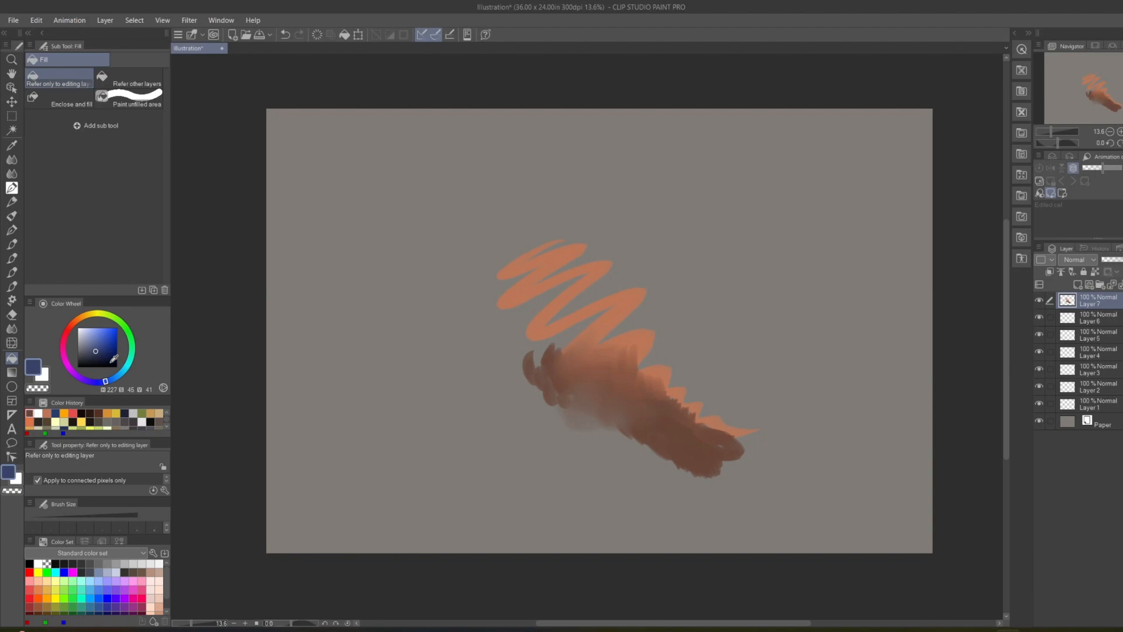
left_click(760, 262)
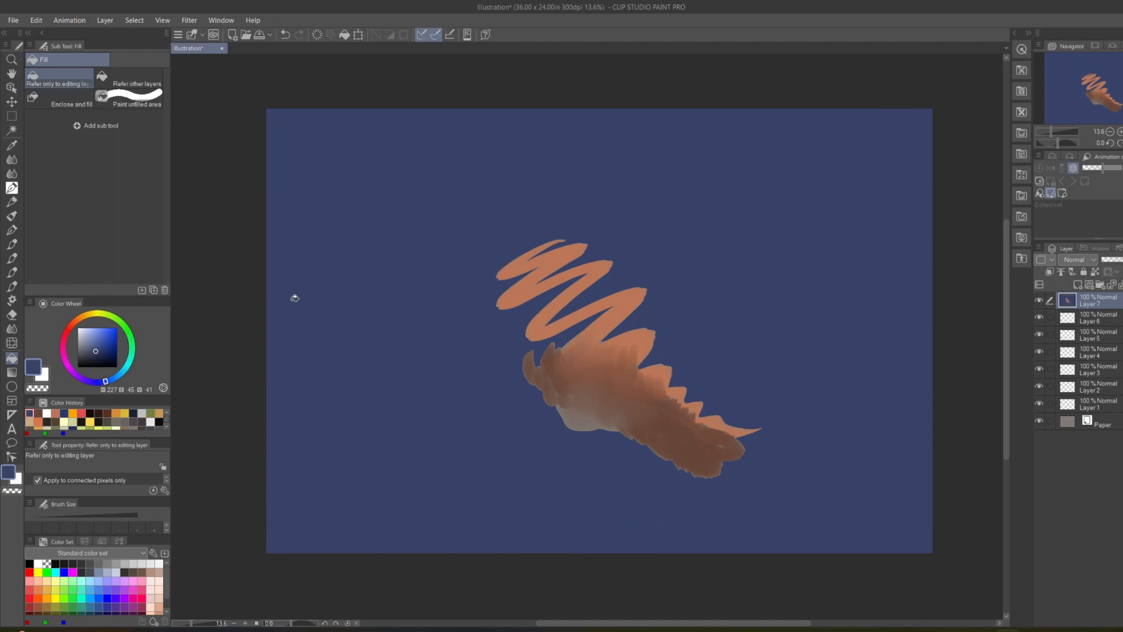
On a new layer above Layer 7, lasso-fill a rough square in the current blue and a triangle in green of H 100, S 45, V 41.
left_click(12, 386)
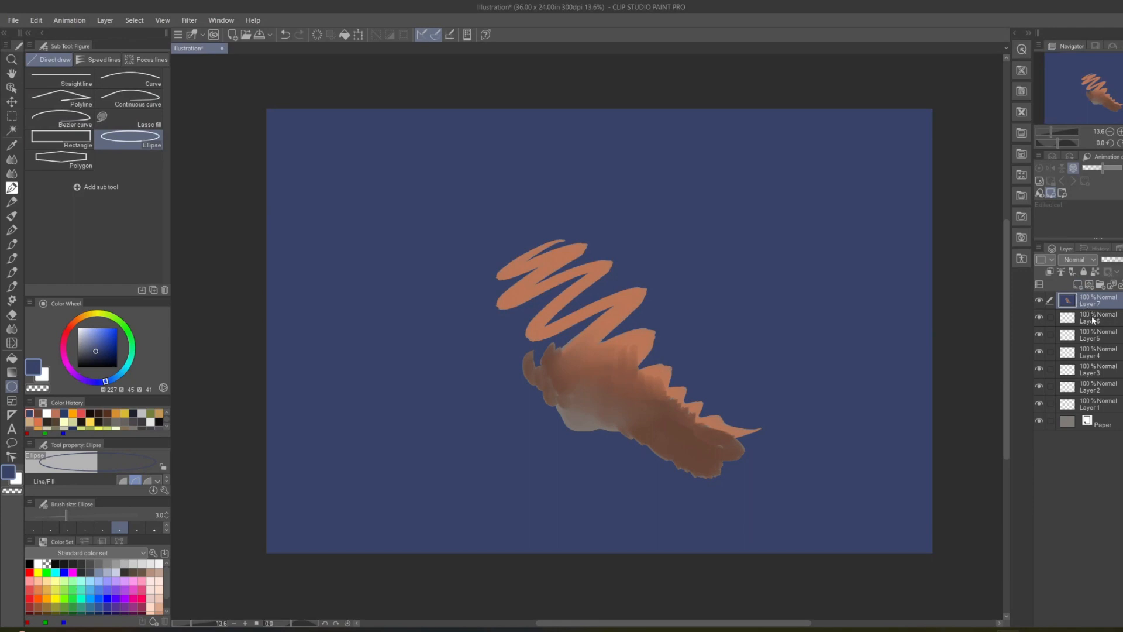
left_click(1081, 285)
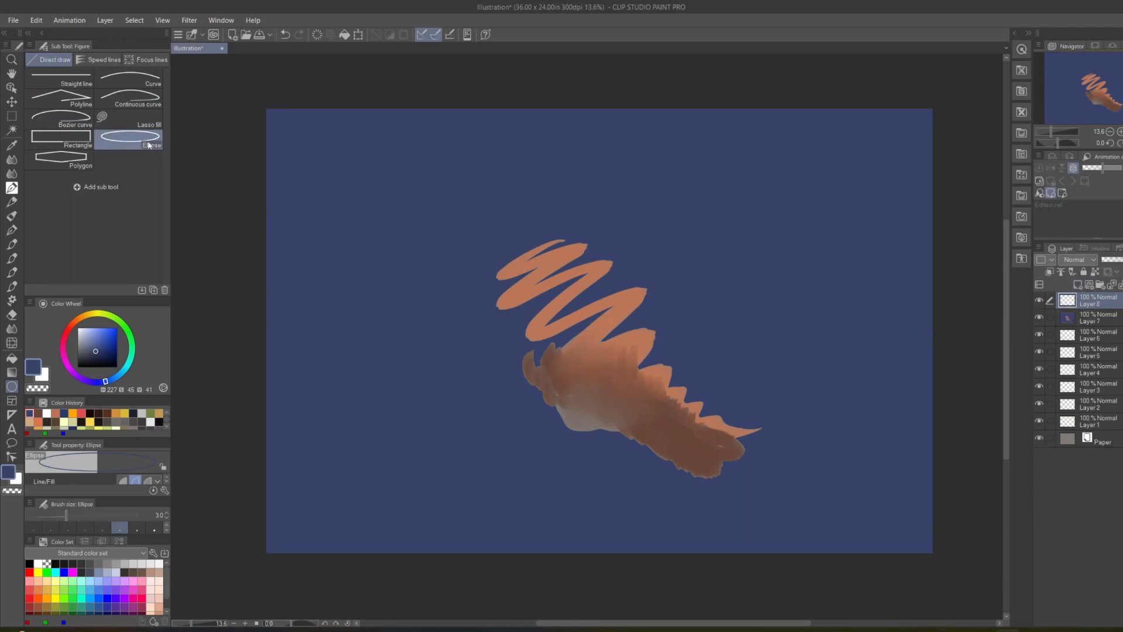
left_click(135, 121)
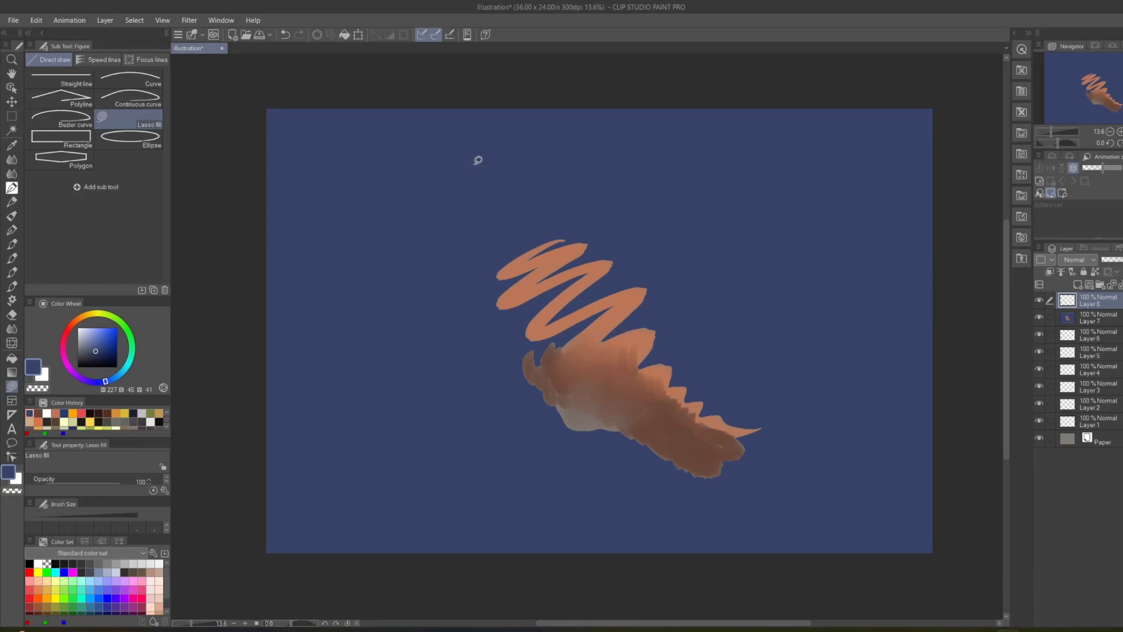
mouse_move(474, 164)
left_mouse_down()
mouse_move(383, 168)
mouse_move(358, 187)
mouse_move(361, 308)
mouse_move(483, 289)
mouse_move(477, 156)
left_mouse_up()
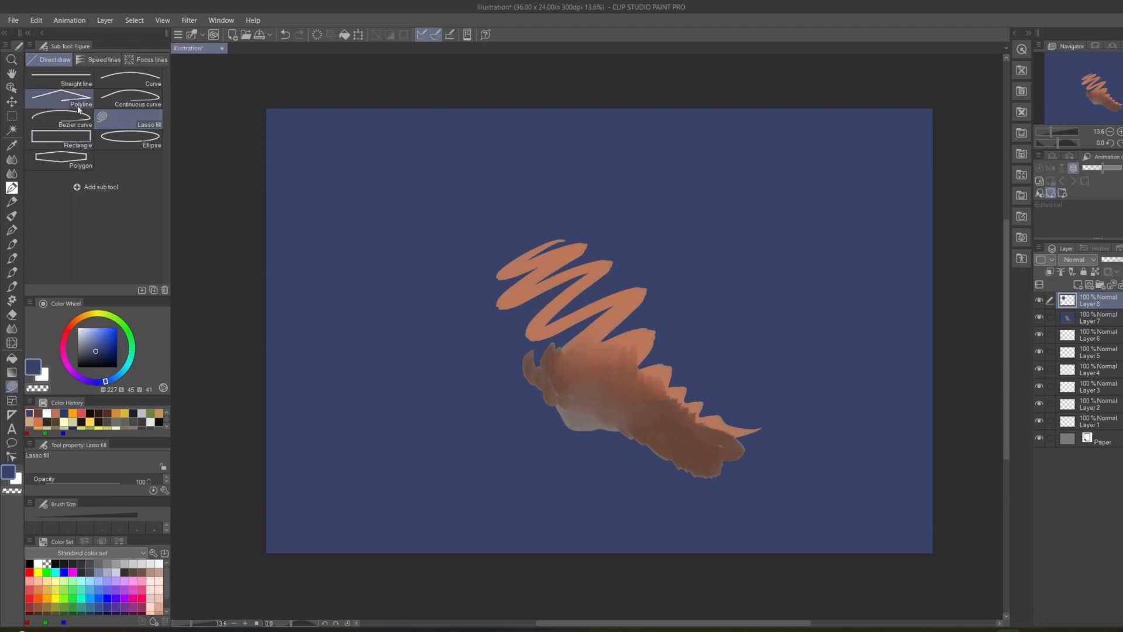
left_click(122, 322)
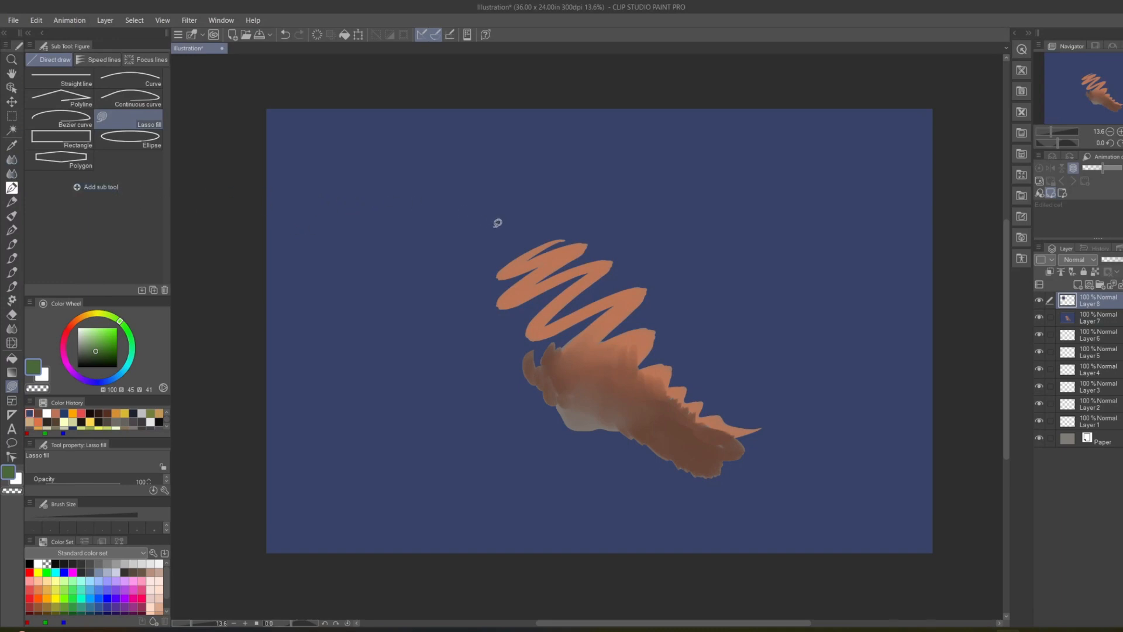
mouse_move(707, 244)
left_mouse_down()
mouse_move(753, 166)
mouse_move(769, 171)
mouse_move(793, 260)
mouse_move(713, 251)
left_mouse_up()
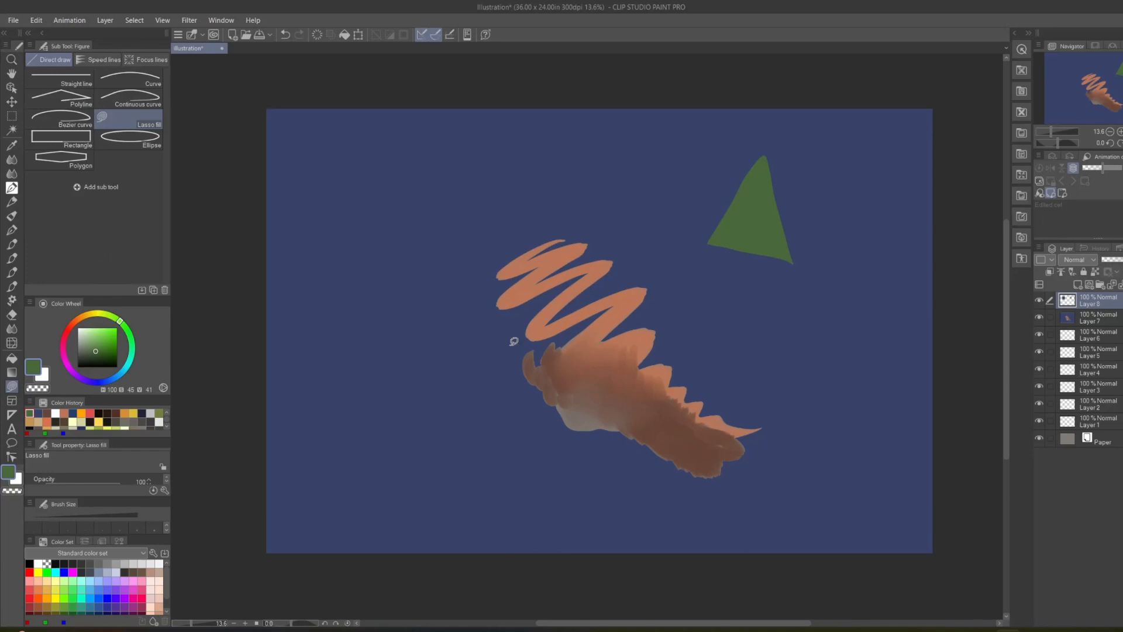
Add another layer above Layer 8 and, keeping it active, load Layer 8's square and triangle as a selection.
left_click(1076, 285)
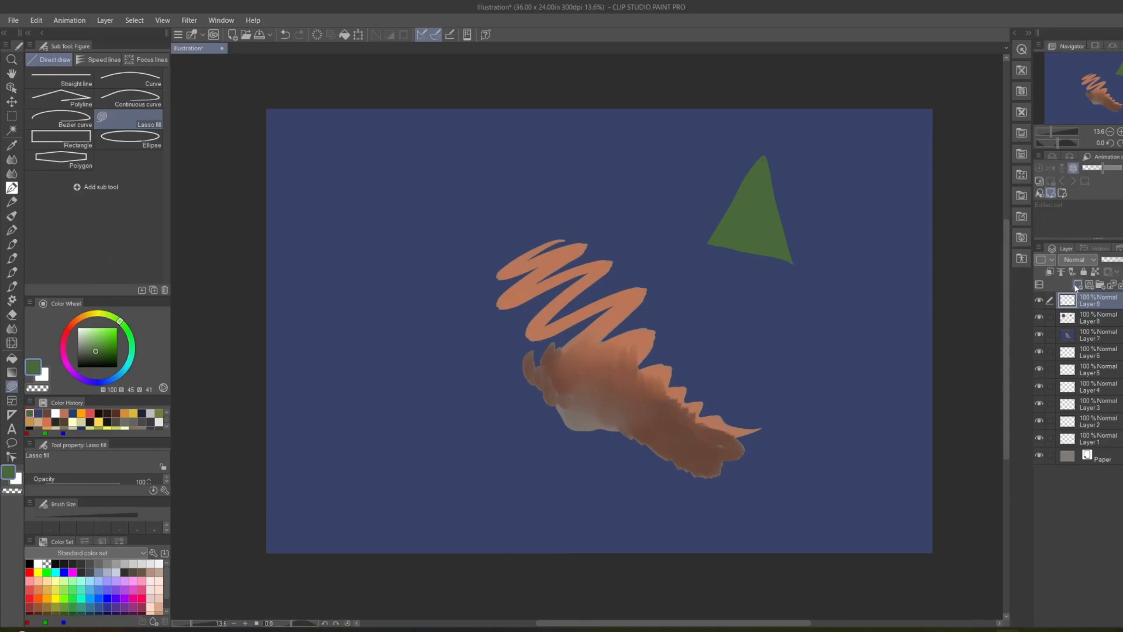
left_click(1067, 320, "shift")
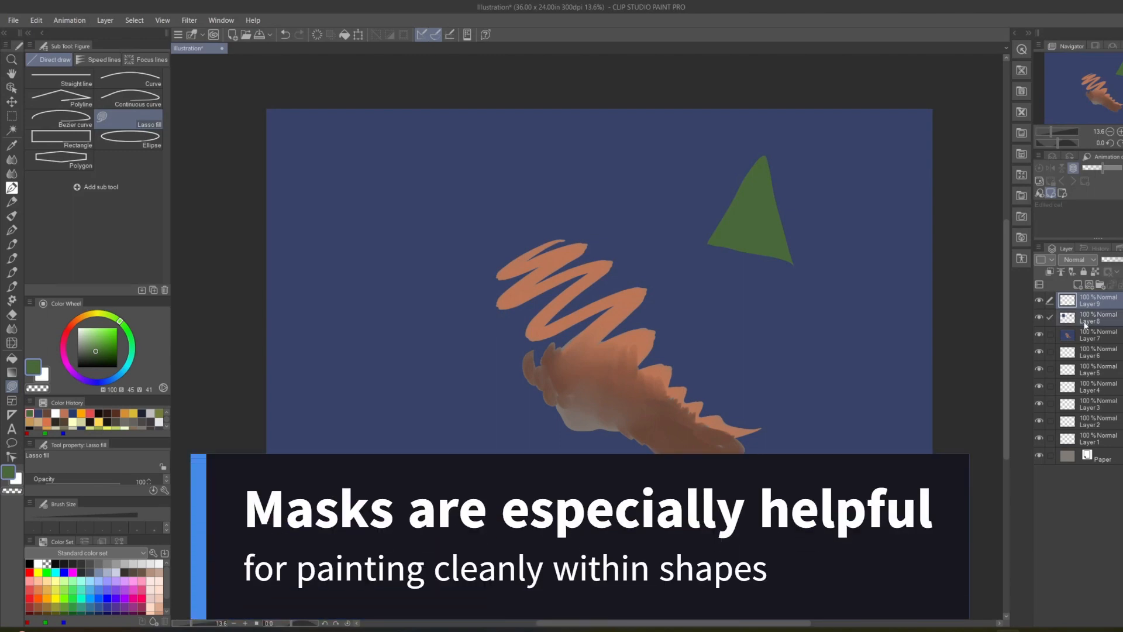
left_click(1091, 322)
left_click(1092, 304)
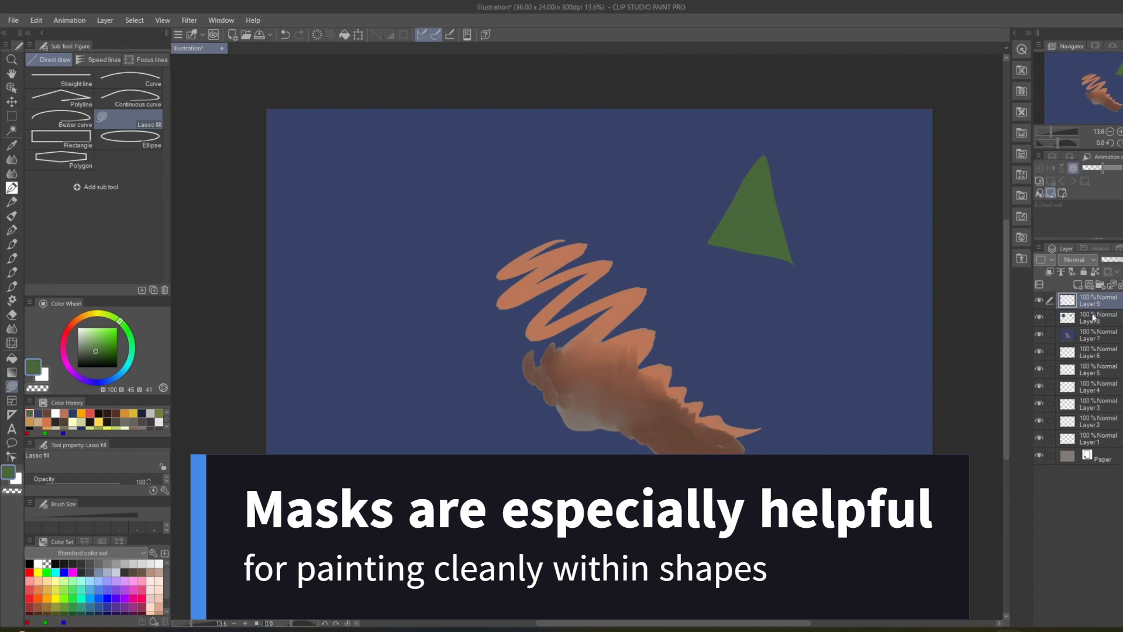
left_click(1067, 318, "ctrl")
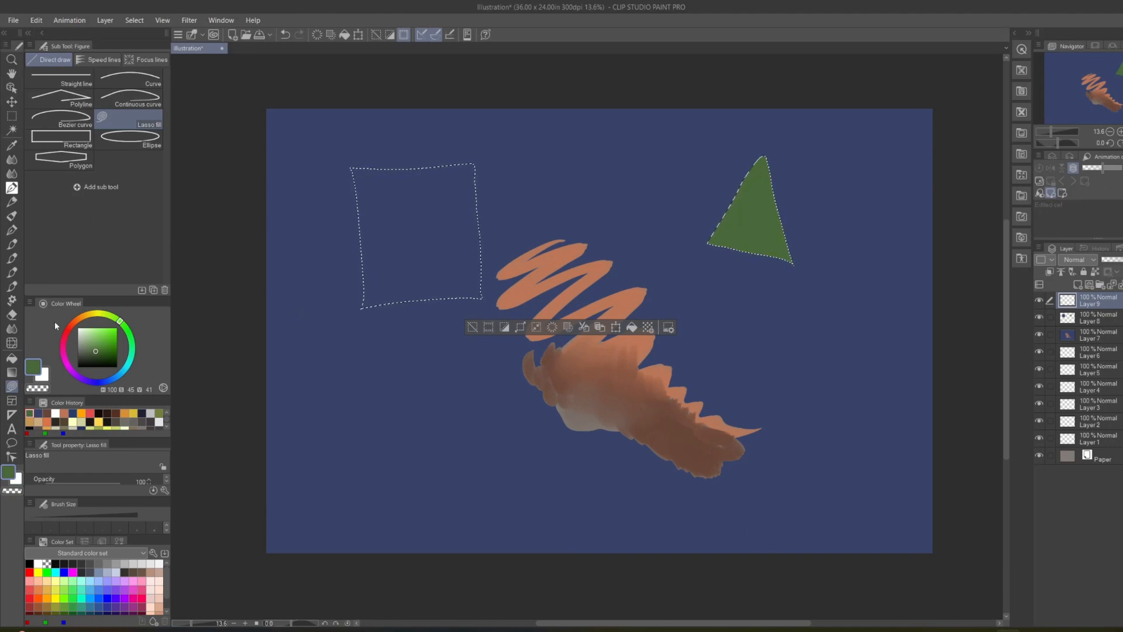
Paint light yellow strokes of H 54, S 60, V 100 inside the selected square and triangle with the Flat round brush at size 200.
left_click(11, 159)
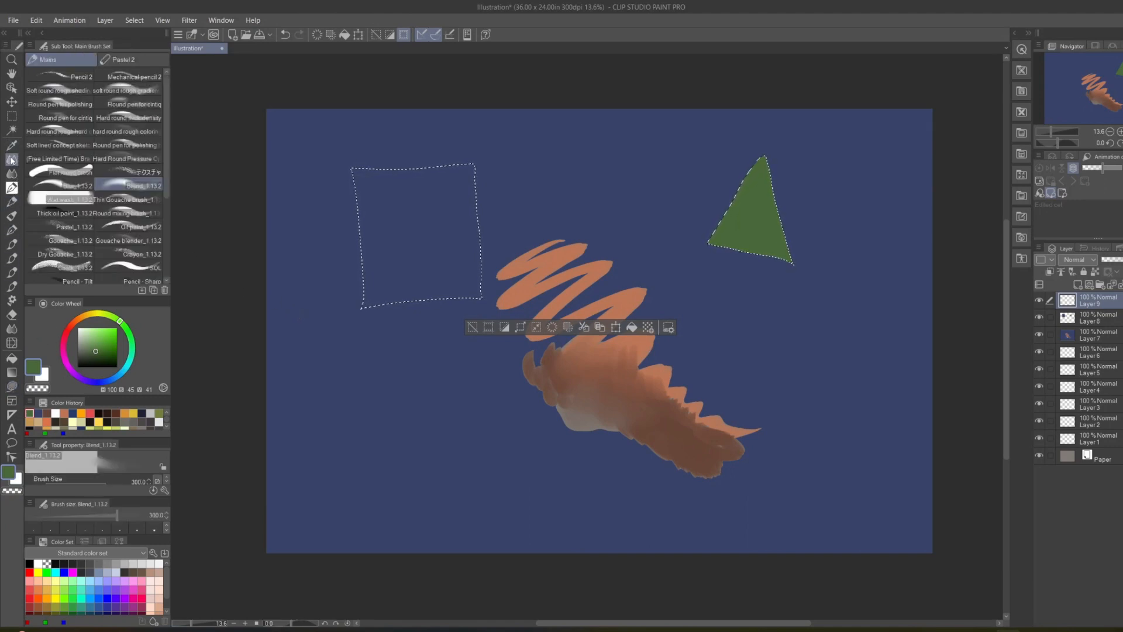
left_click(69, 174)
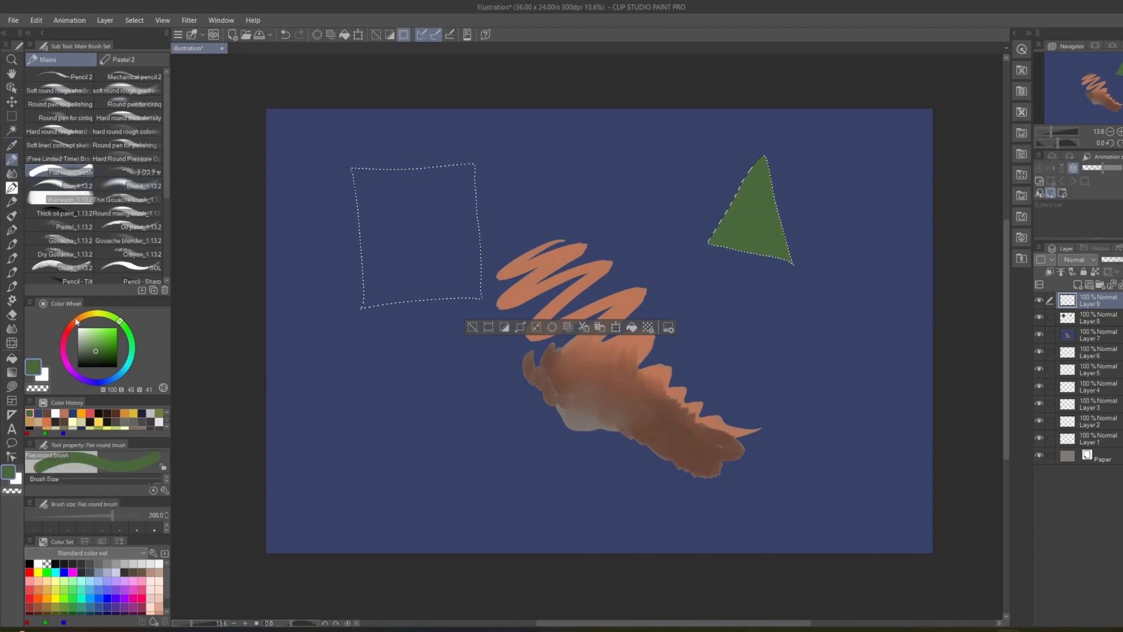
left_click(94, 315)
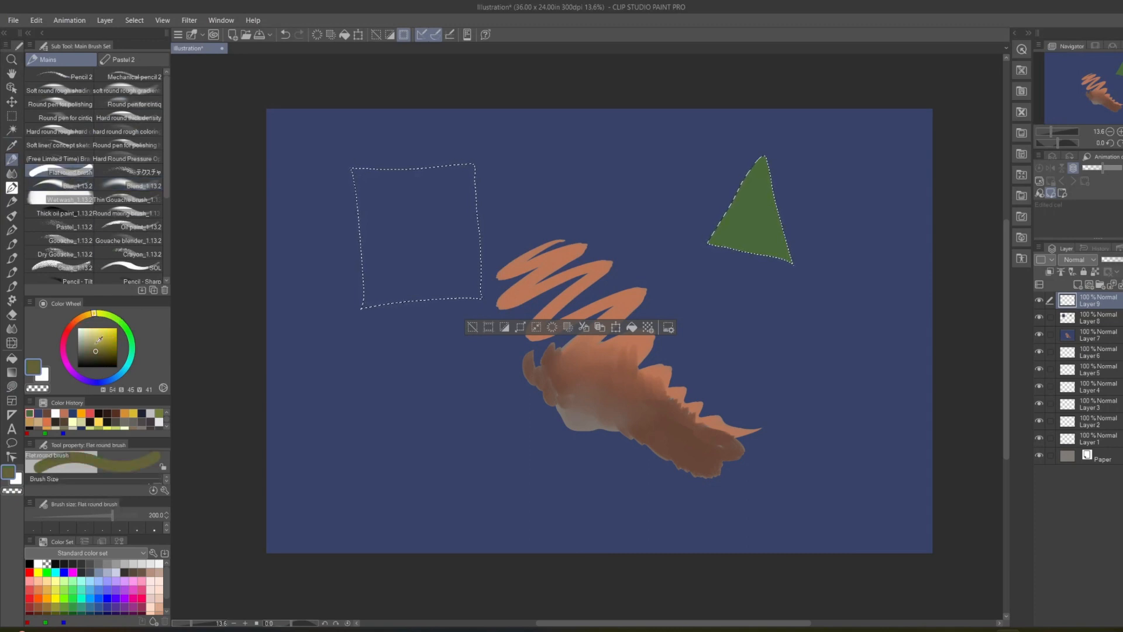
left_click(101, 328)
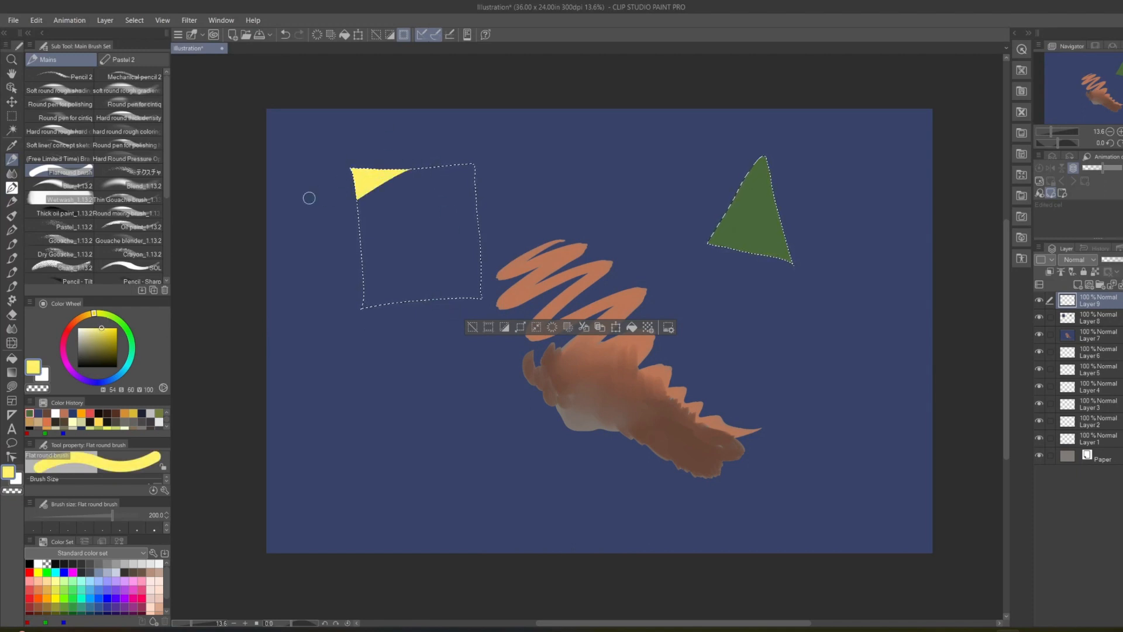
left_click_drag(362, 301, 511, 166)
left_click_drag(309, 361, 440, 296)
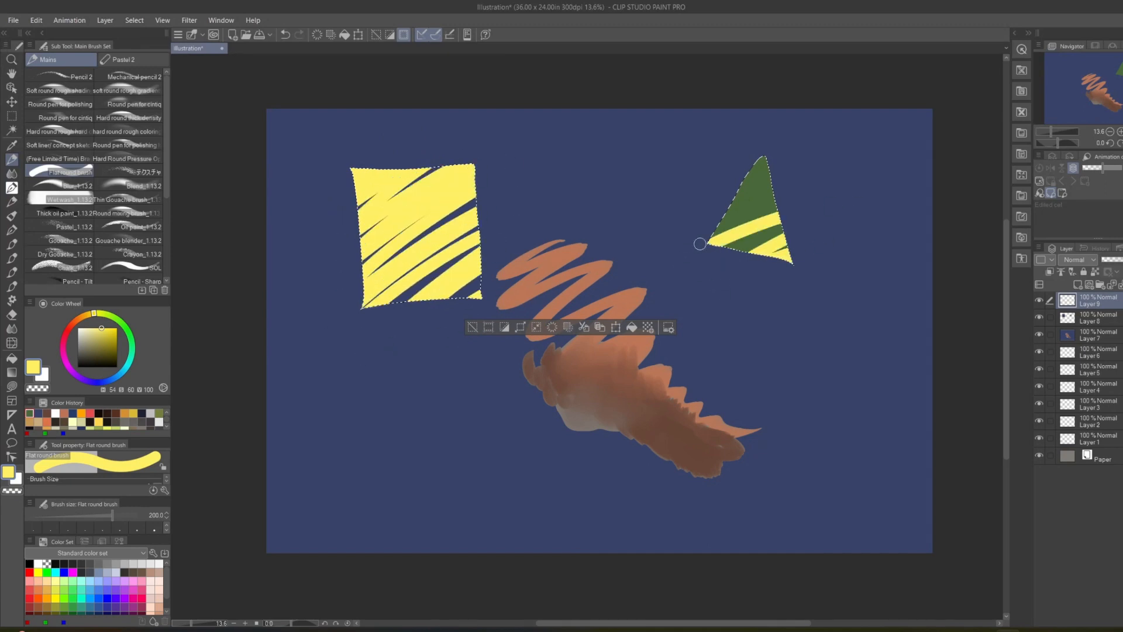
left_click_drag(751, 165, 769, 166)
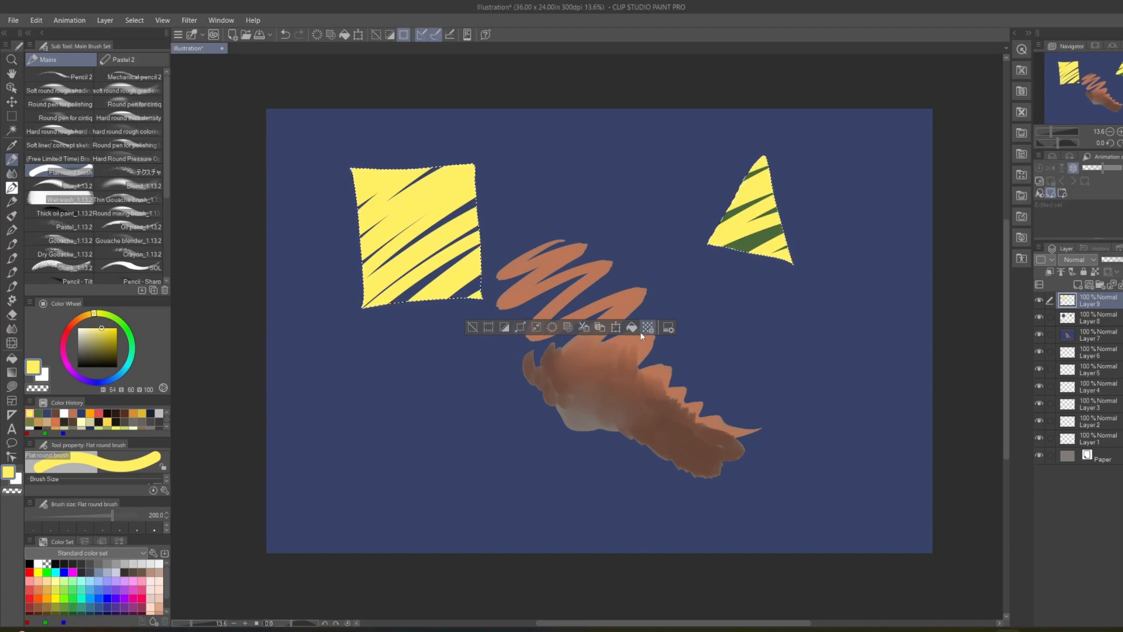
Try scaling the selected yellow paint on Layer 9 slightly larger with the transform command, then cancel it.
left_click(616, 329)
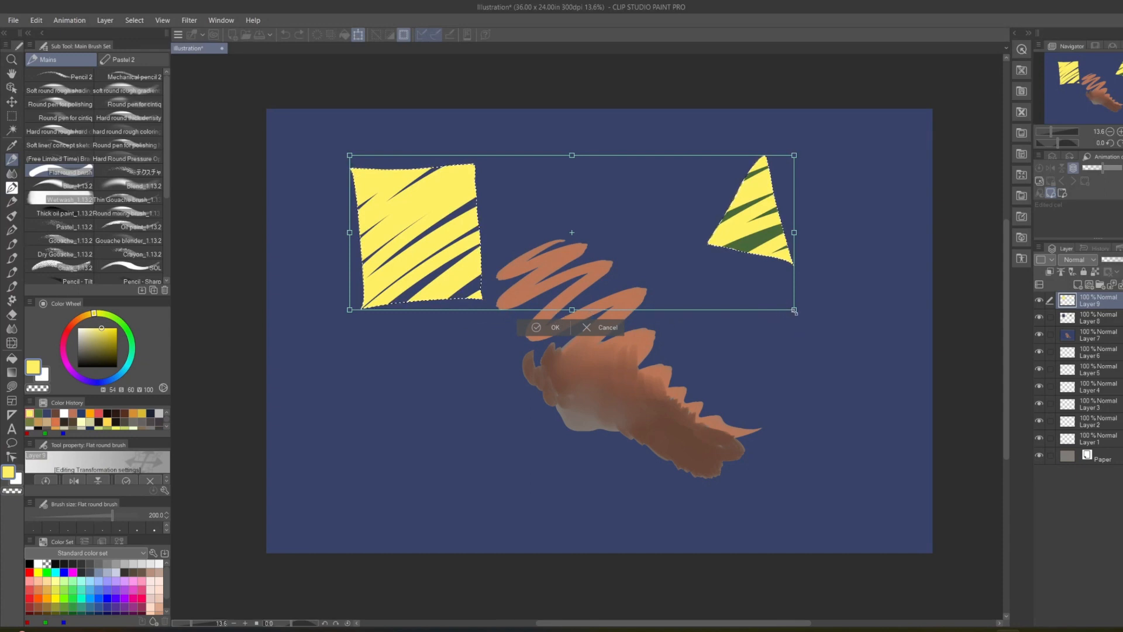
left_click_drag(794, 312, 813, 330)
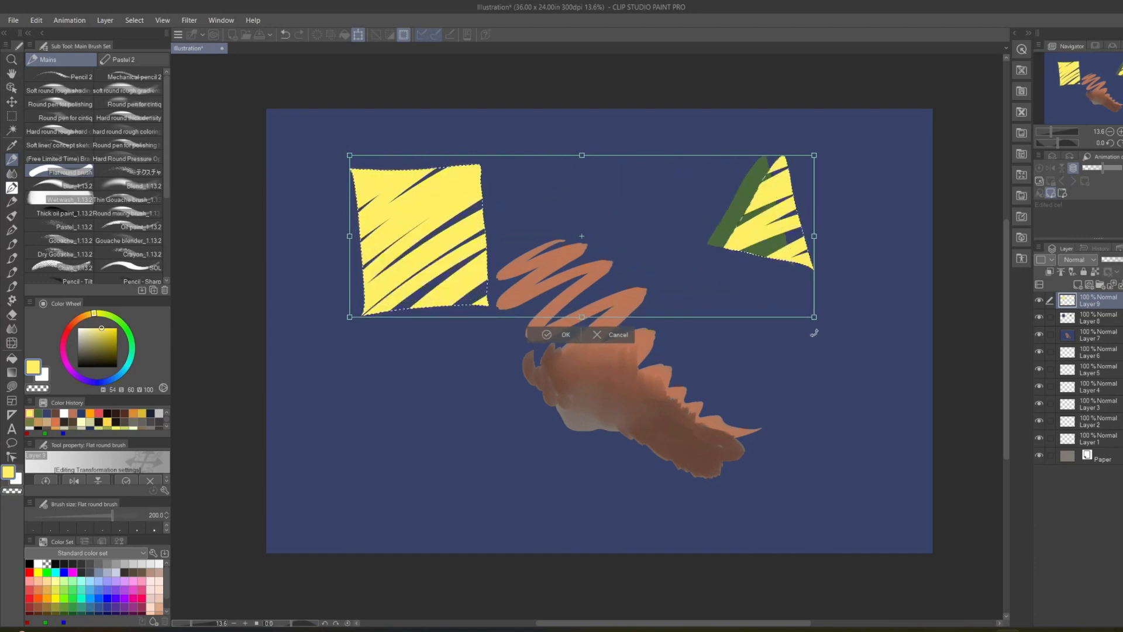
left_click(606, 333)
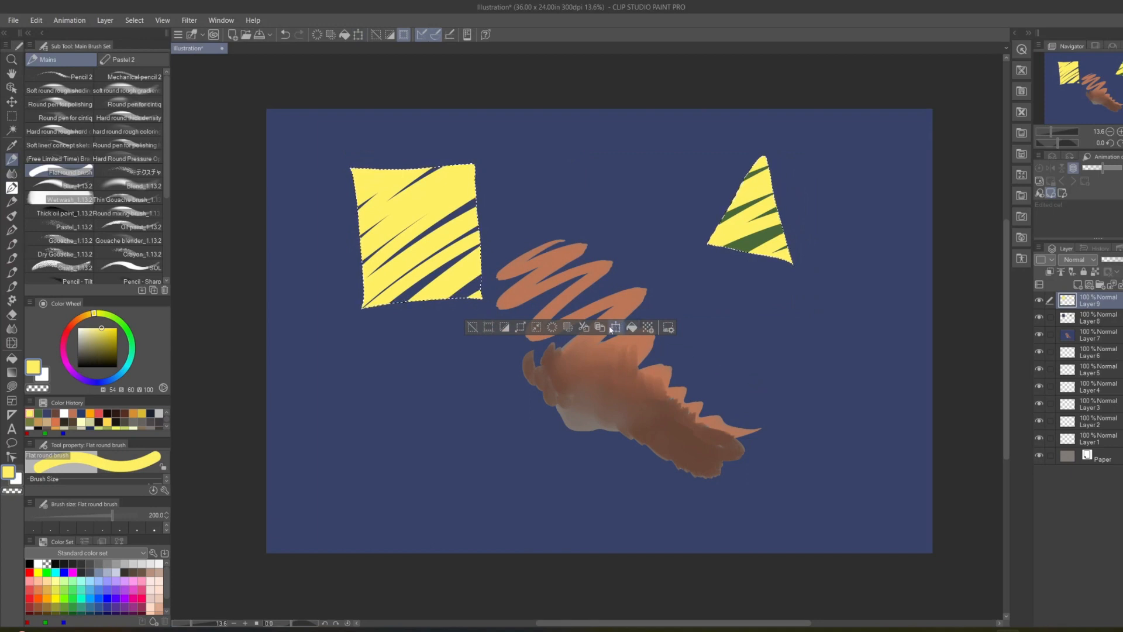
Clear the selection around the square and triangle.
left_click(475, 327)
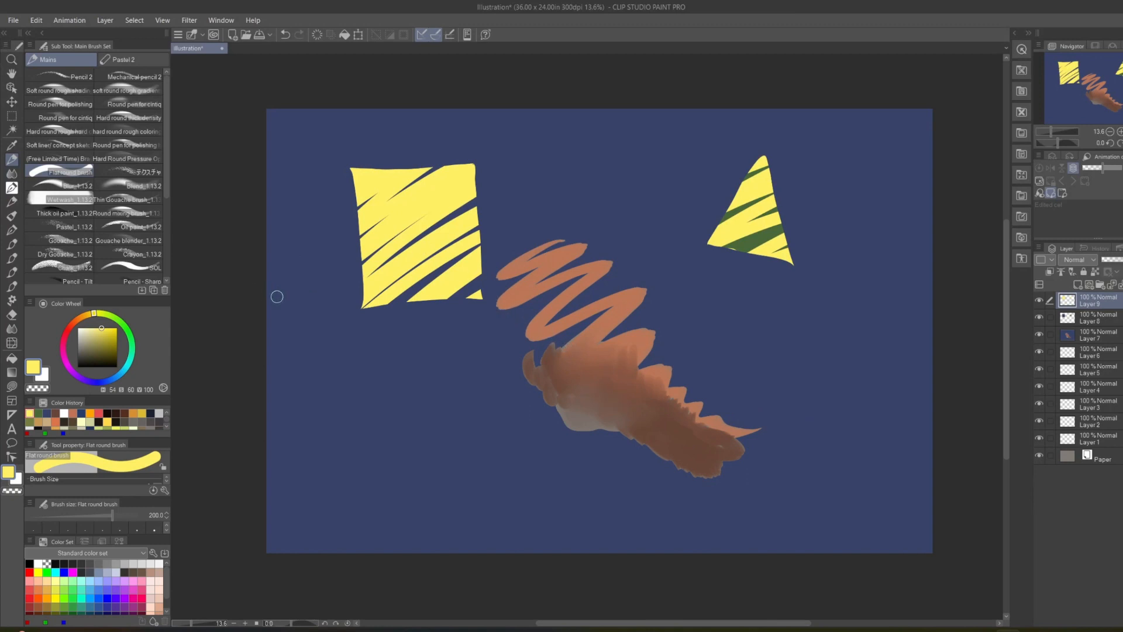
Open the existing artwork flamingopainting from the Art folder on the Desktop and fit the whole painting in view.
left_click(14, 21)
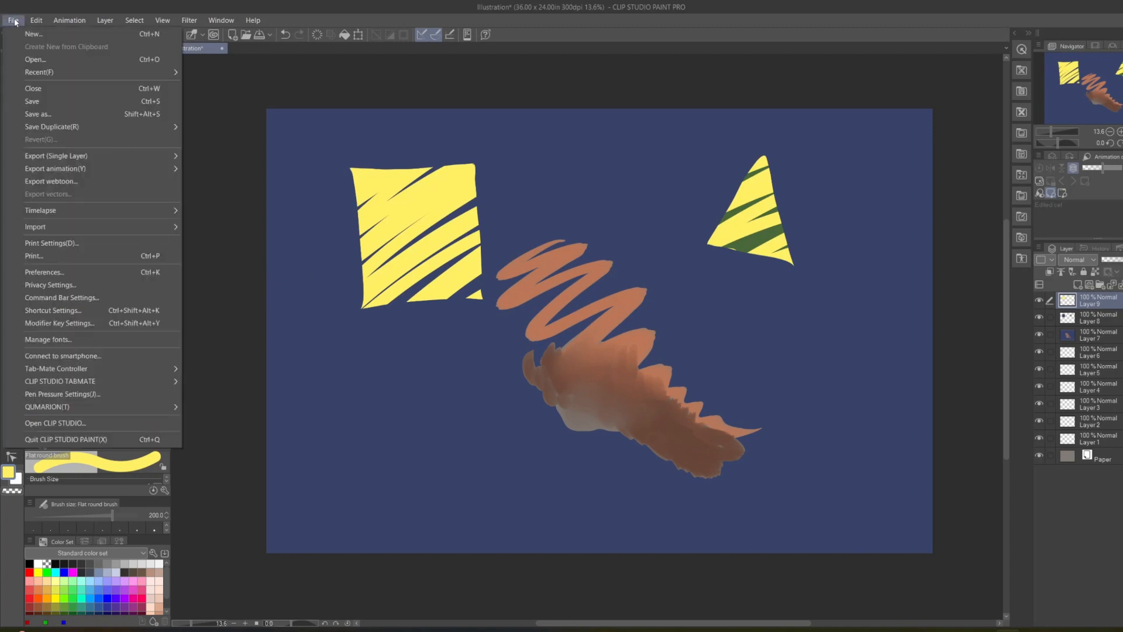
left_click(36, 59)
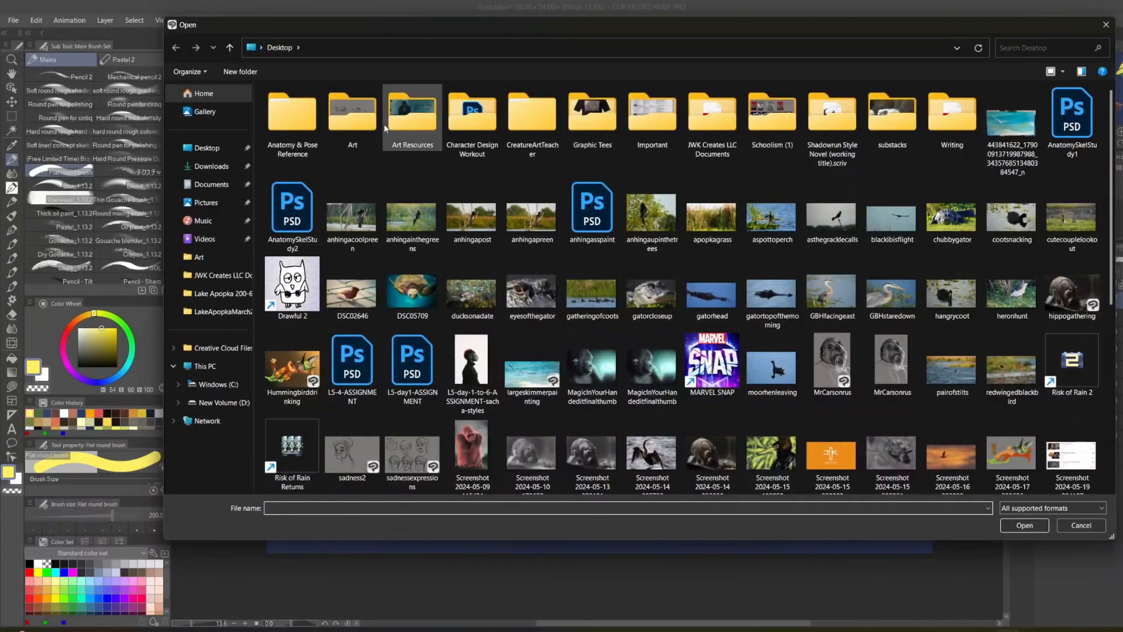
double_click(355, 119)
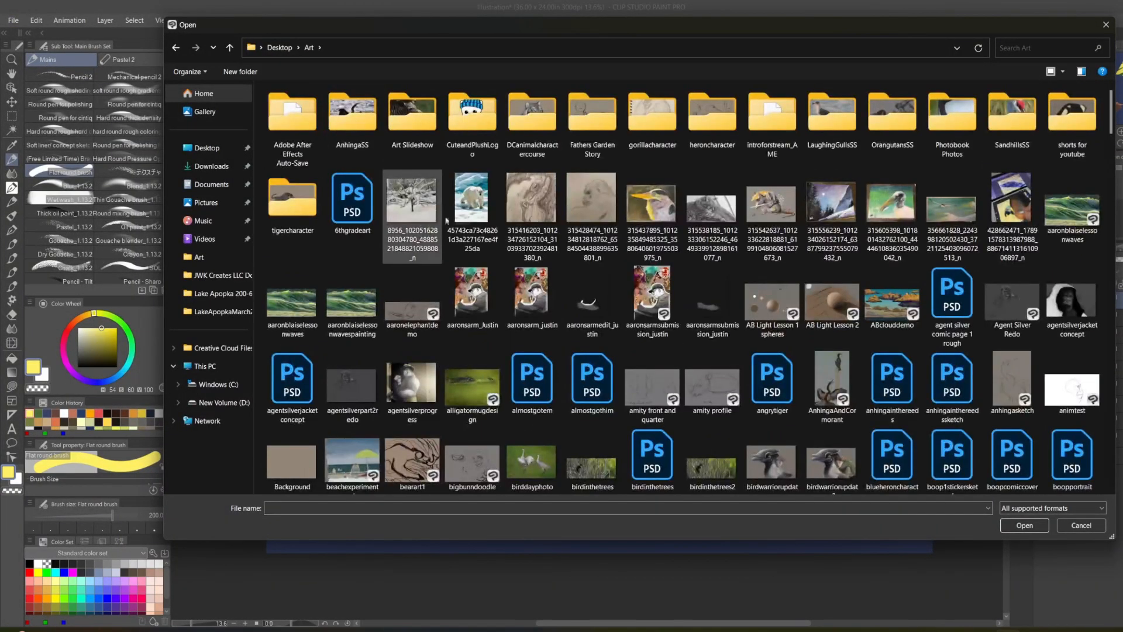
scroll(689, 366, "down", 3)
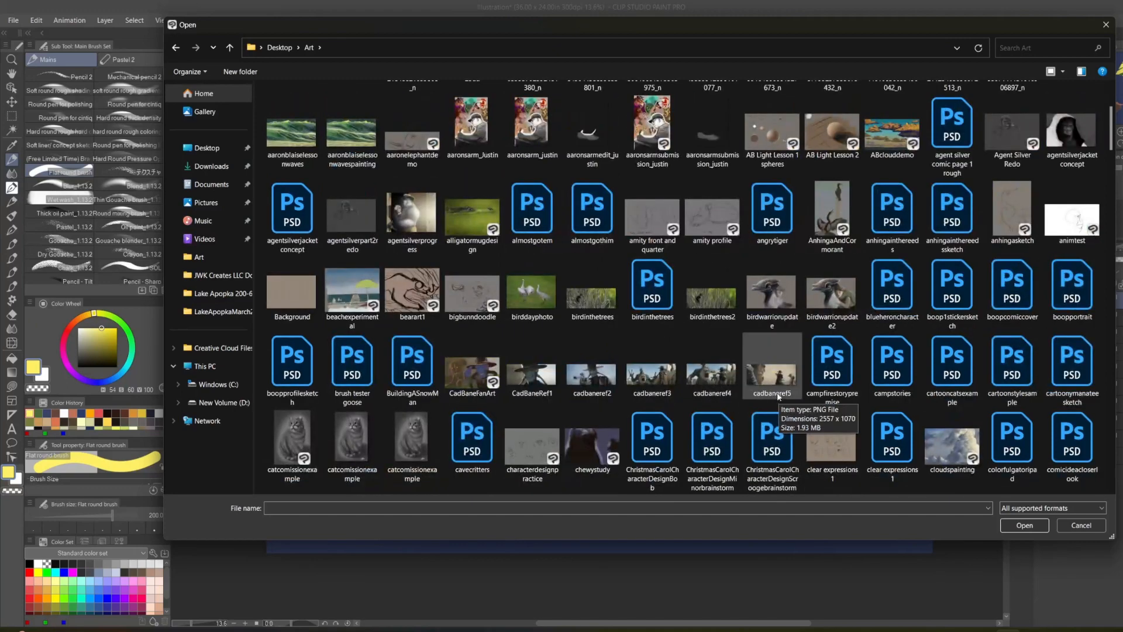
scroll(748, 414, "down", 4)
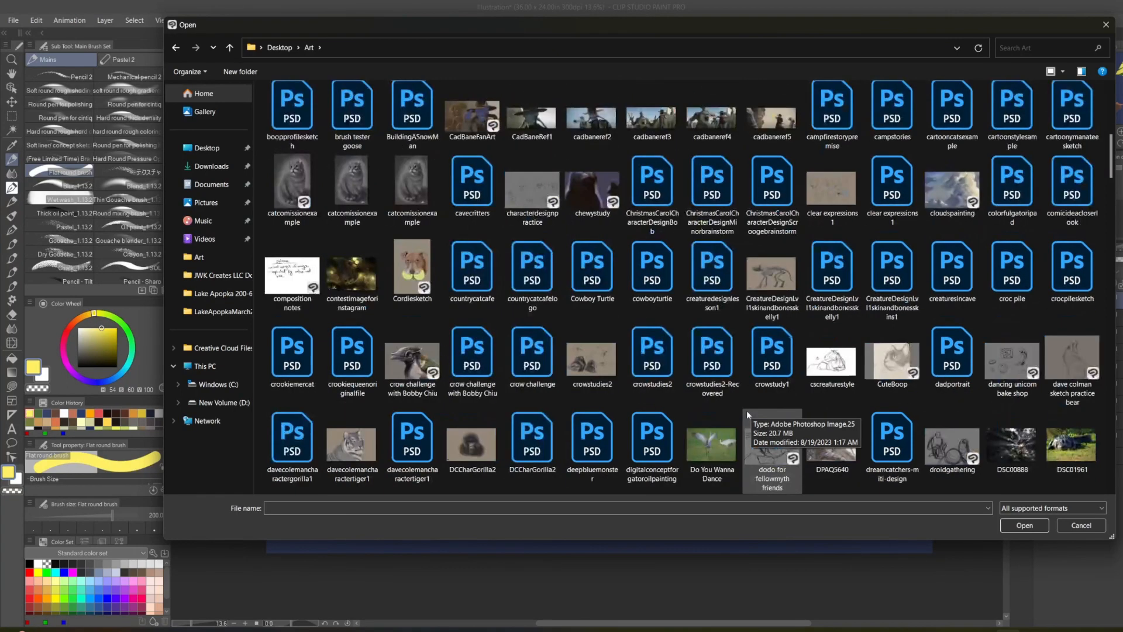
scroll(597, 356, "down", 3)
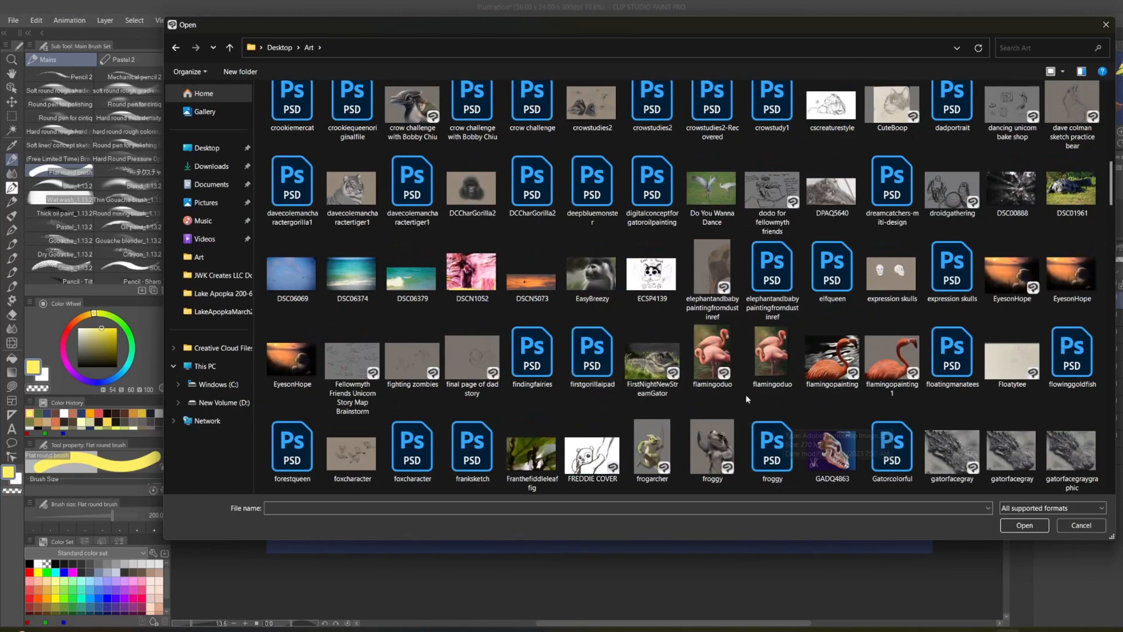
scroll(750, 401, "down", 3)
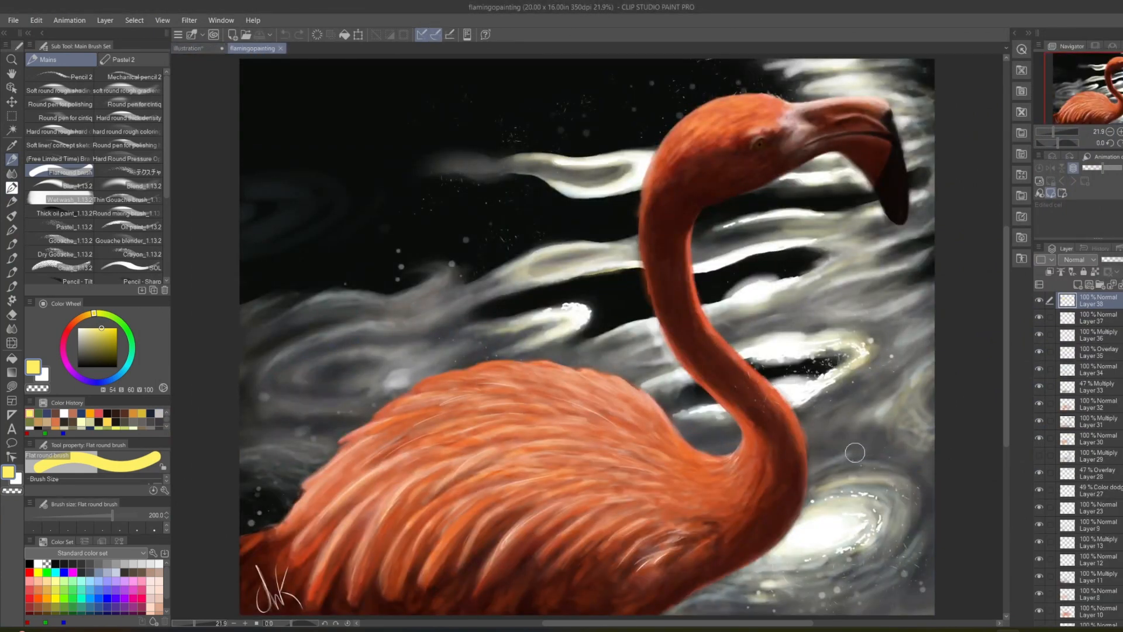
scroll(853, 453, "down", 2)
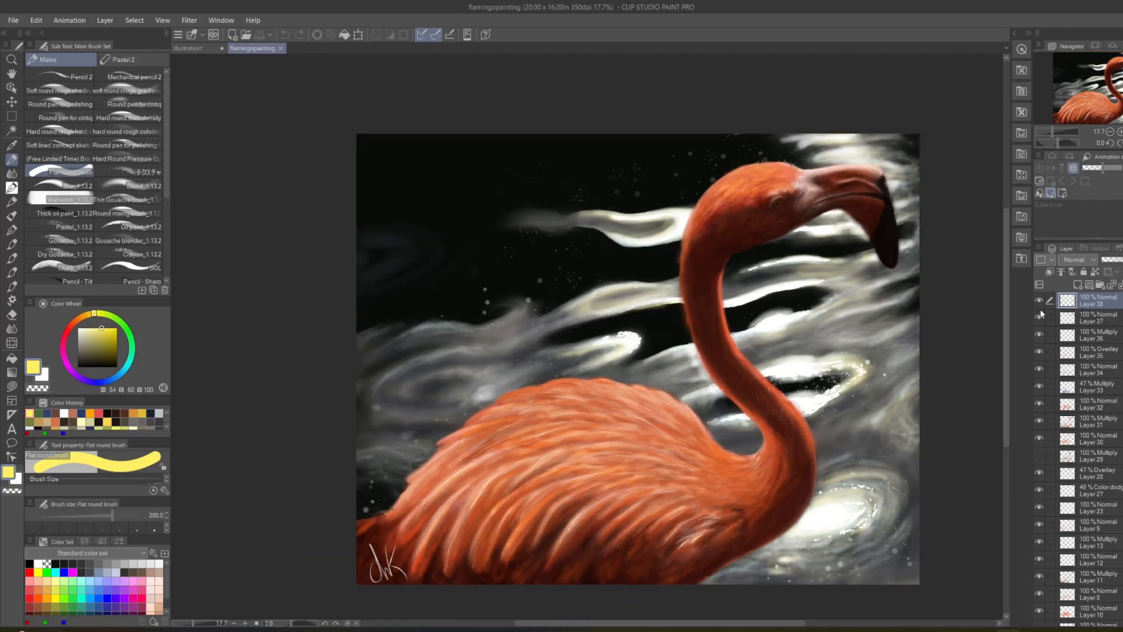
Hide the visible upper layers of the flamingo painting from Layer 38 down through Layer 23.
left_click(1039, 301)
left_click(1039, 319)
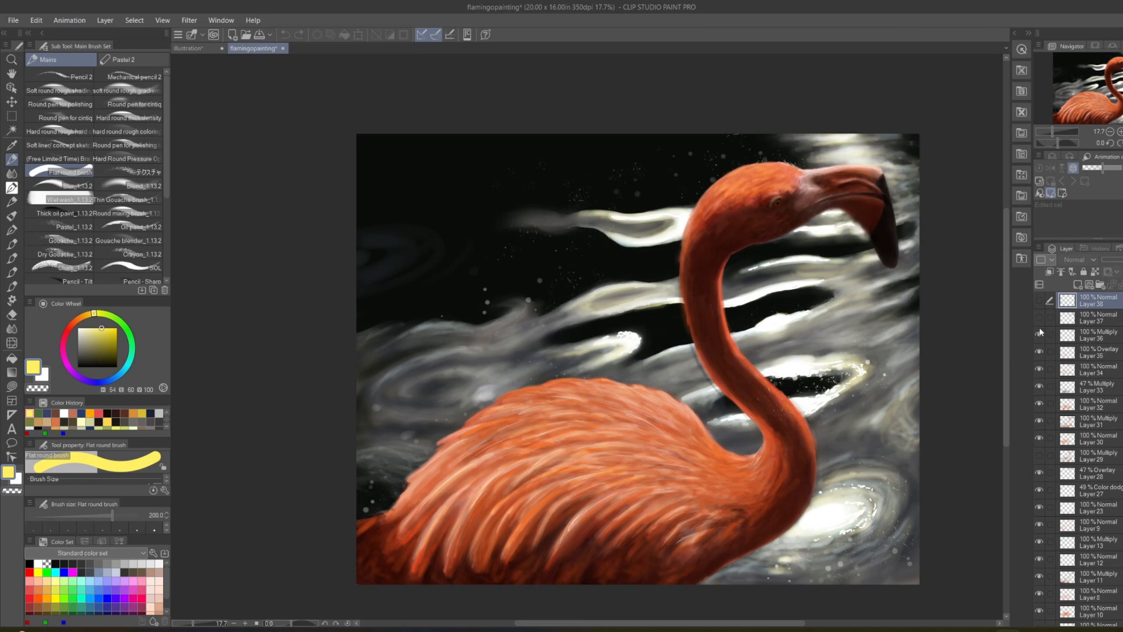
left_click(1039, 335)
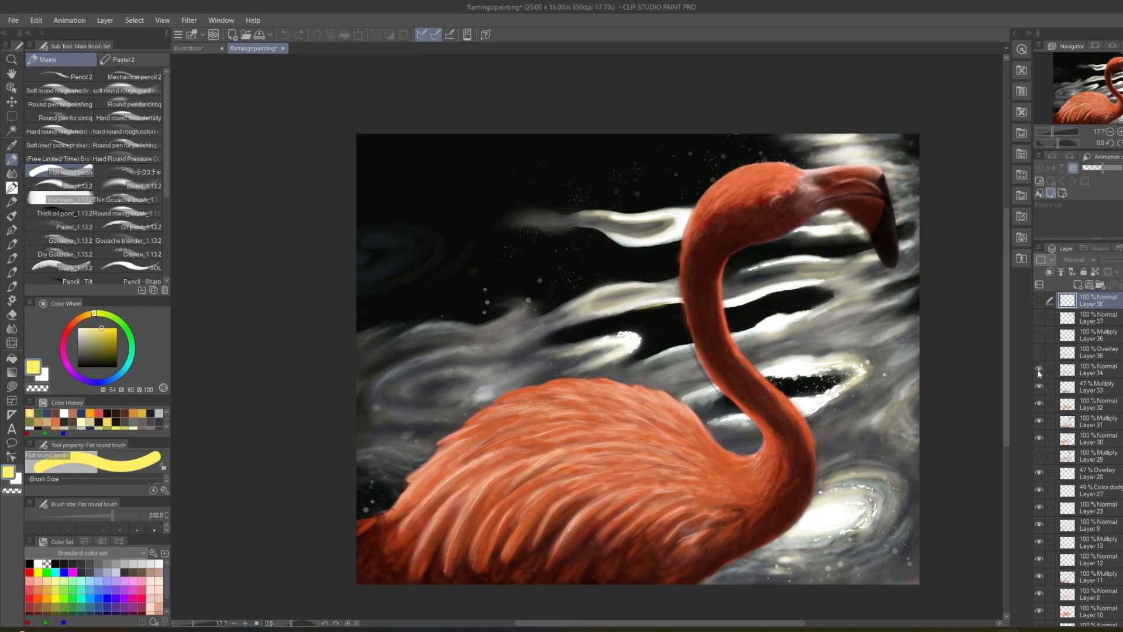
left_click(1039, 370)
left_click(1039, 385)
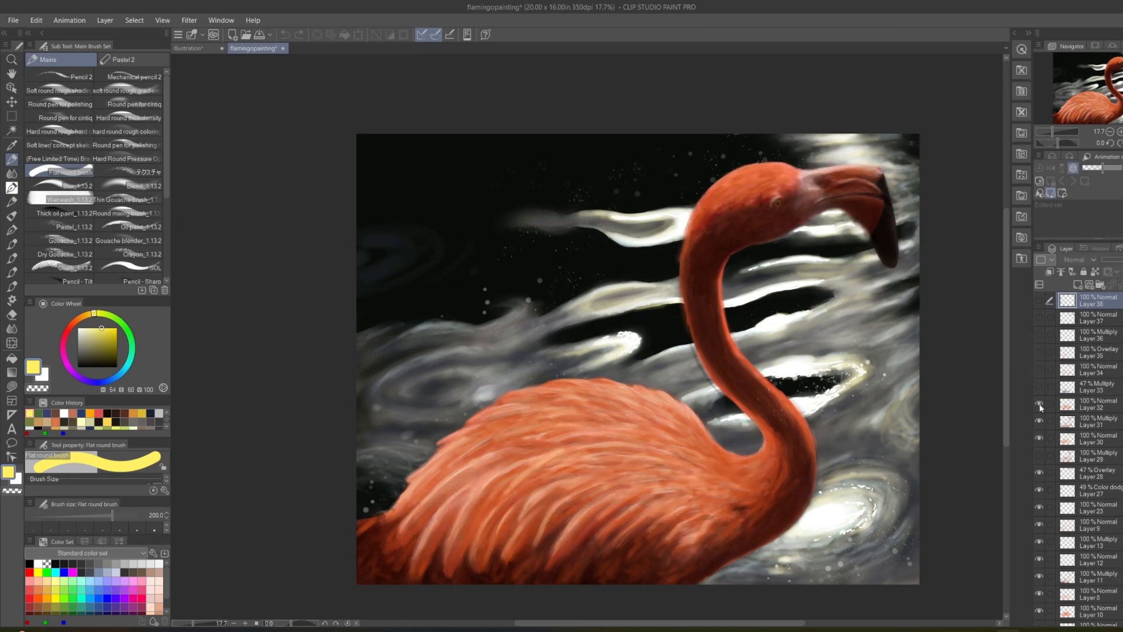
left_click(1039, 403)
left_click(1038, 422)
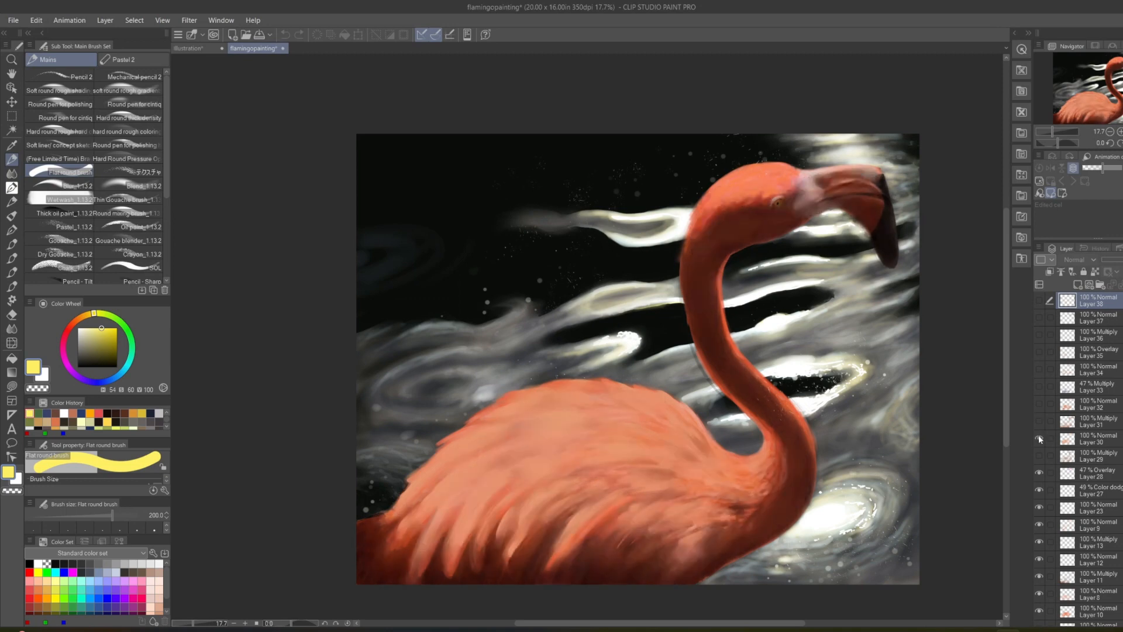
left_click(1038, 437)
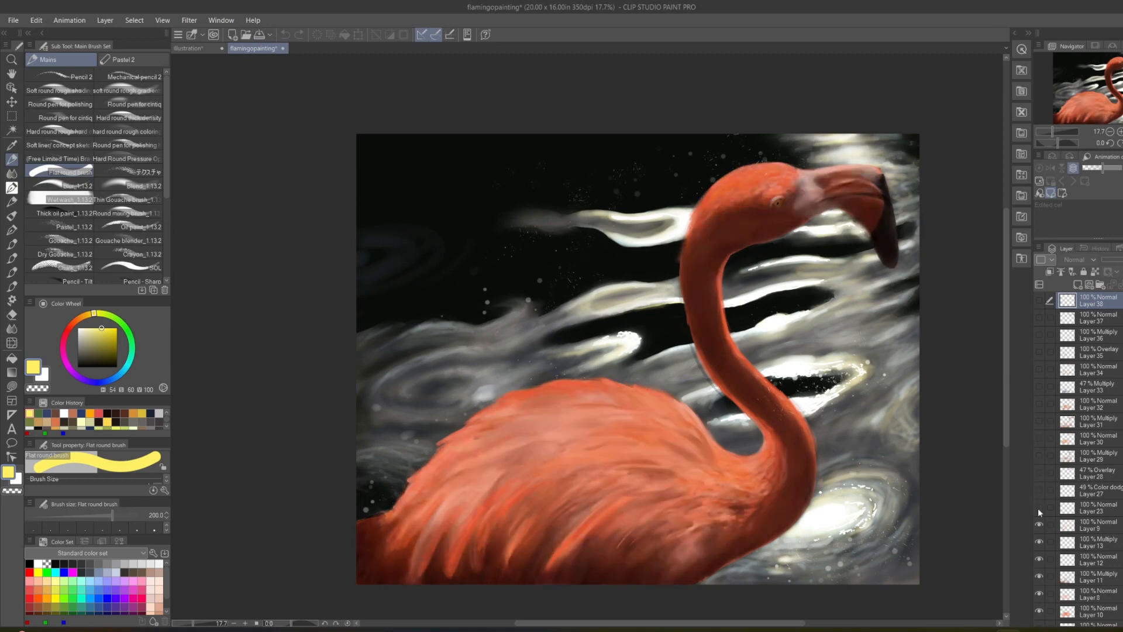
Hide Layers 9, 13, 12, 11 and 8 of the flamingo painting.
left_click(1039, 525)
left_click(1039, 543)
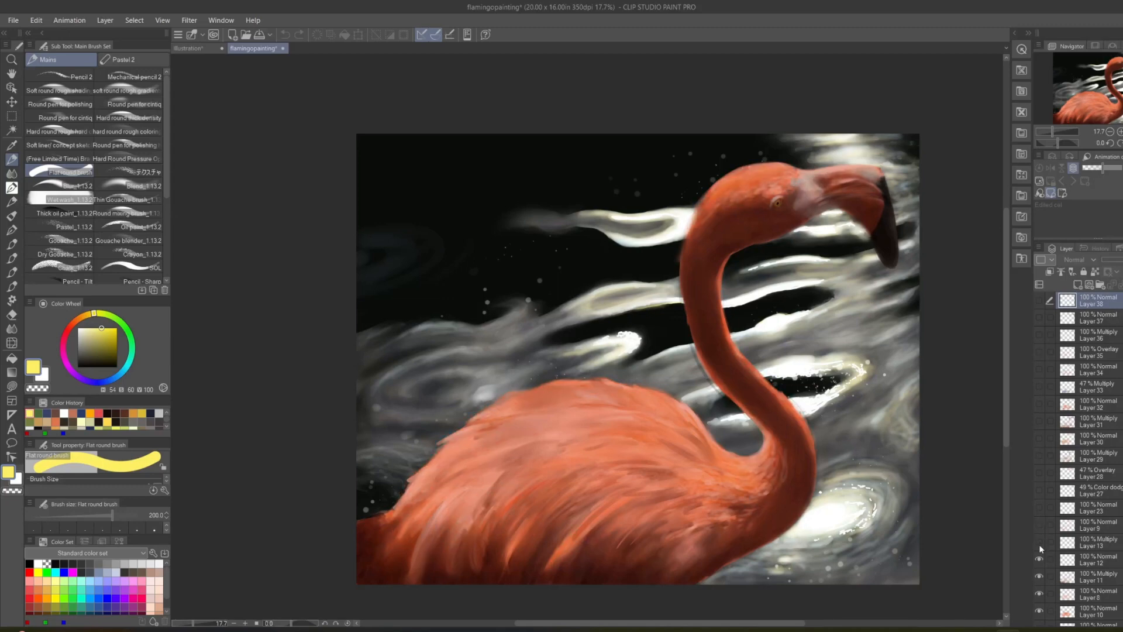
left_click(1040, 560)
left_click(1040, 576)
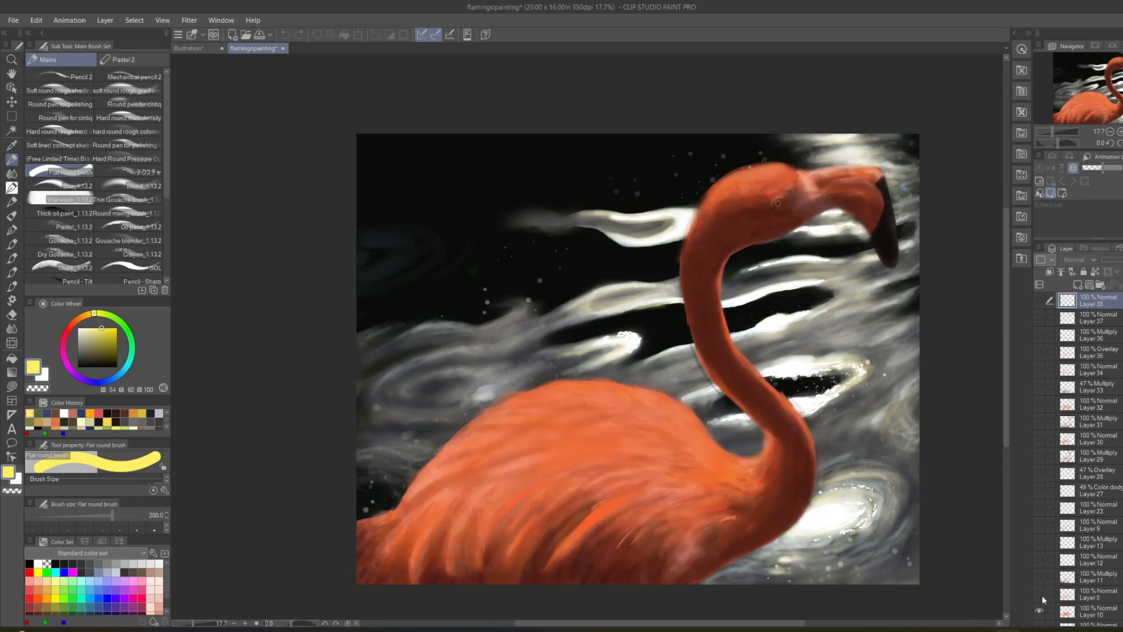
Hide the flamingo's remaining body and shading layers: Layers 10, 7, 6, 5, 4 and 3.
scroll(1058, 490, "down", 4)
scroll(1053, 488, "down", 3)
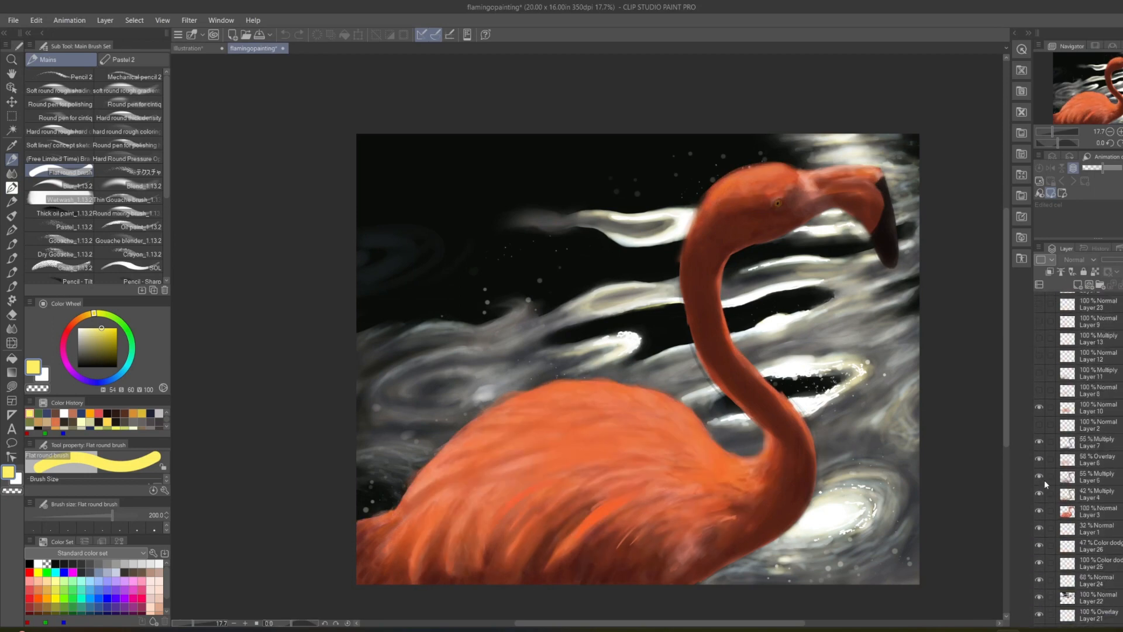
left_click(1039, 408)
left_click(1039, 442)
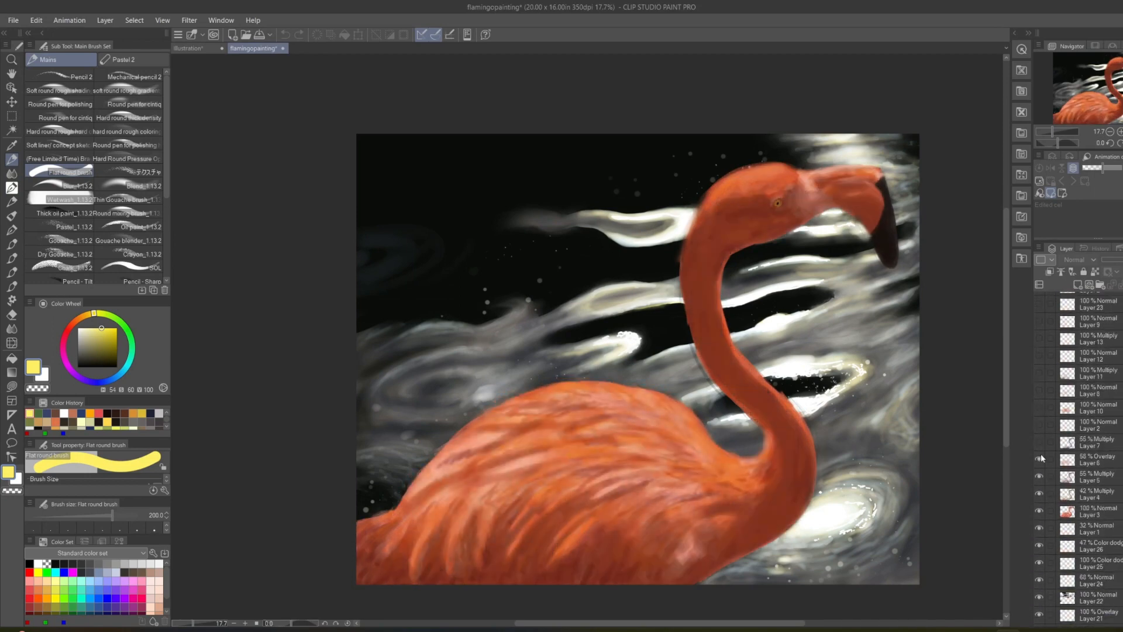
left_click(1038, 459)
left_click(1039, 476)
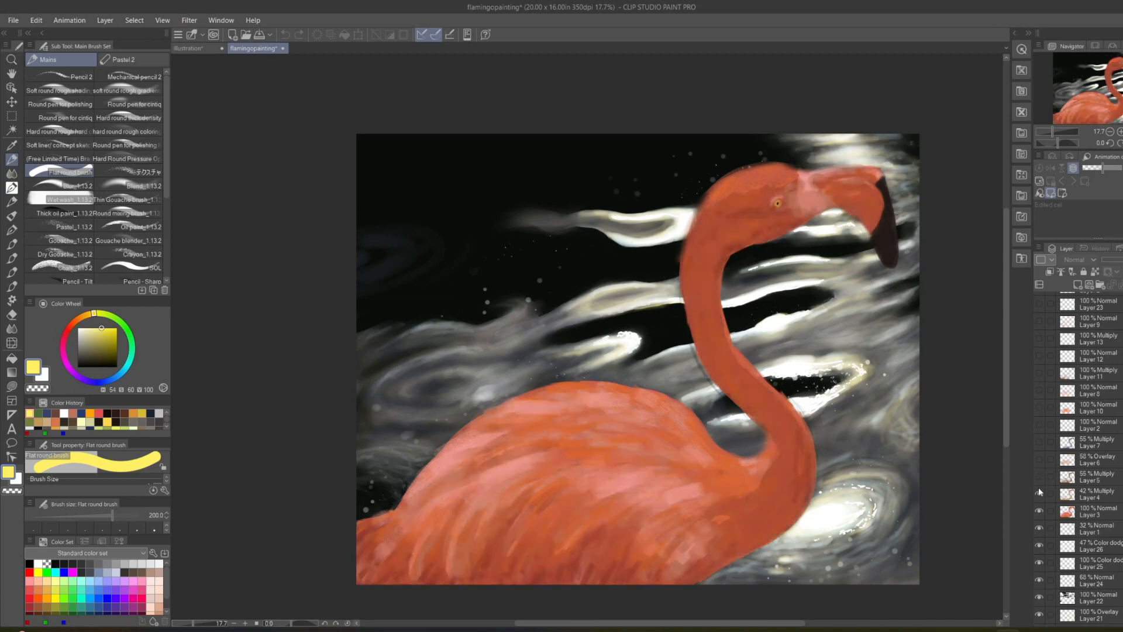
left_click(1039, 493)
left_click(1038, 511)
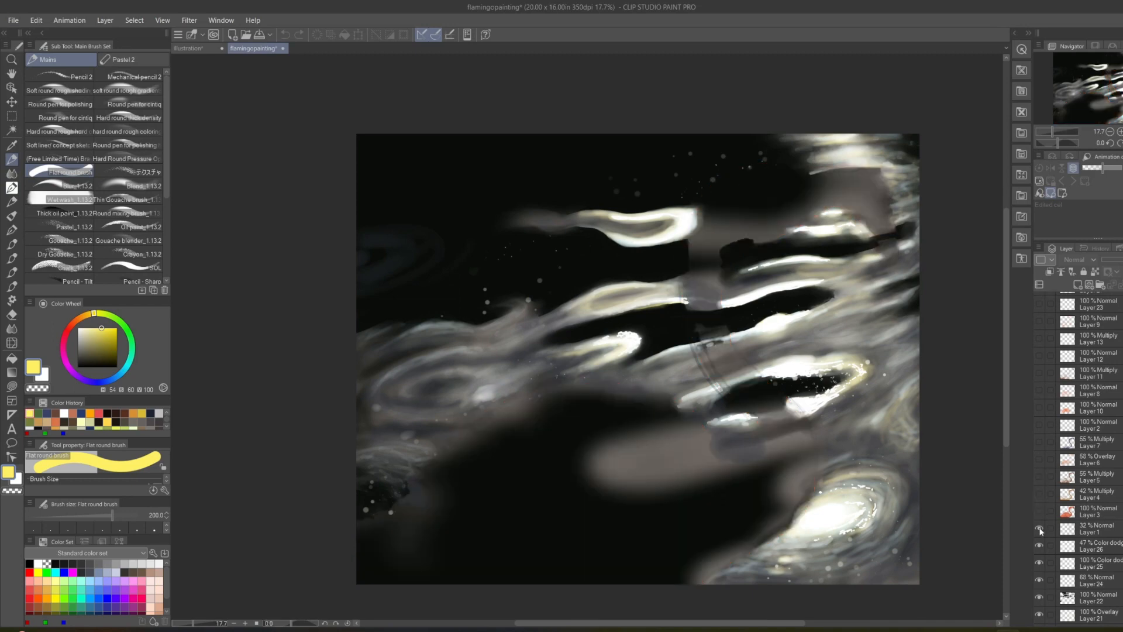
Hide Layers 1, 26, 25, 24 and 22 beneath the flamingo's base layer.
left_click(1039, 527)
left_click(1039, 545)
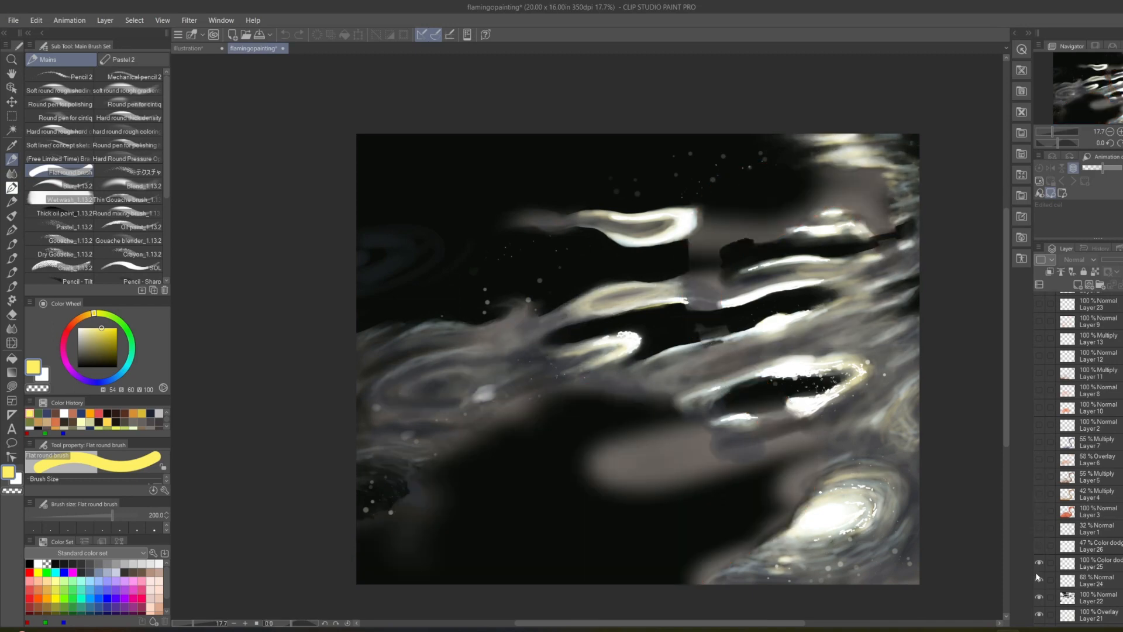
left_click(1038, 562)
left_click(1039, 581)
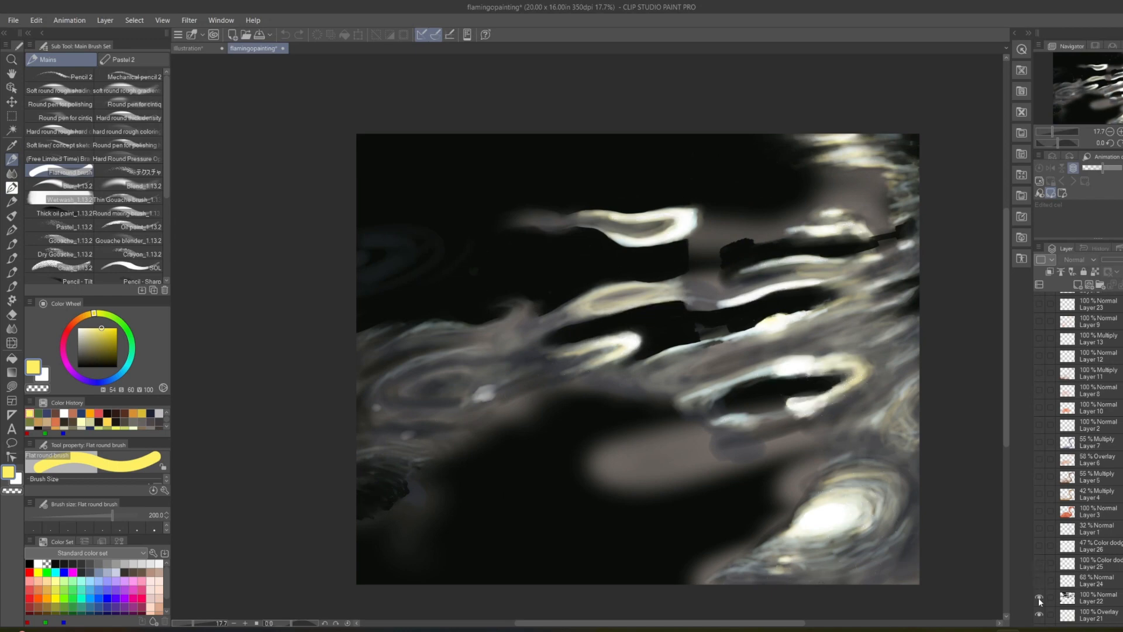
left_click(1038, 597)
Hide the water background layers from Layer 21 down to Layer 14, leaving only the Paper layer shown.
scroll(1045, 531, "down", 3)
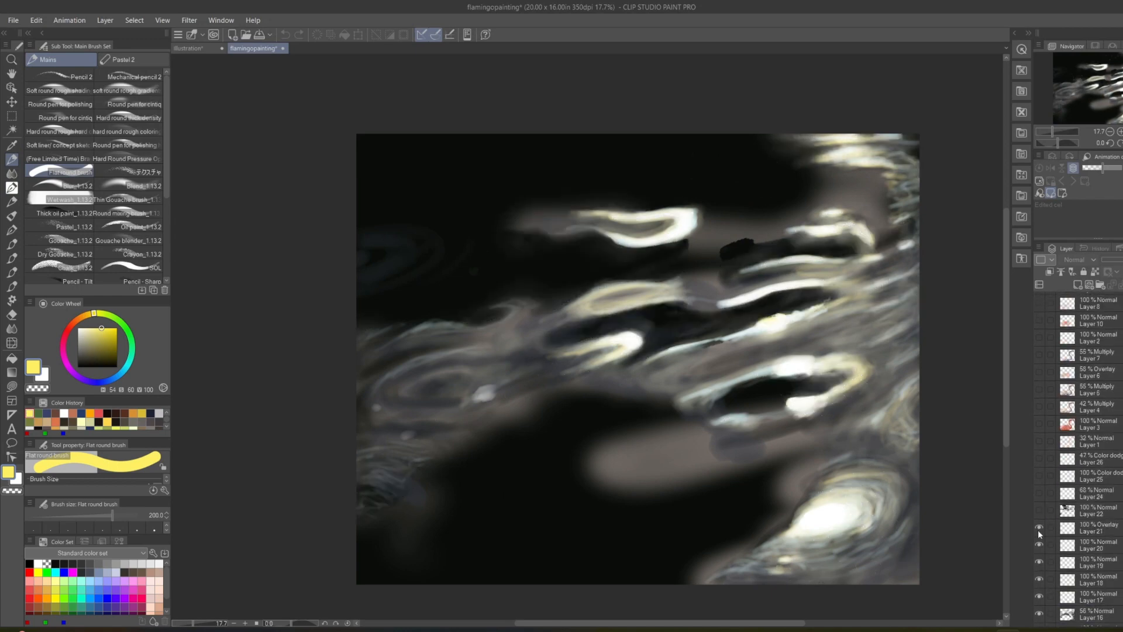
left_click(1039, 528)
left_click(1039, 544)
left_click(1038, 561)
left_click(1038, 579)
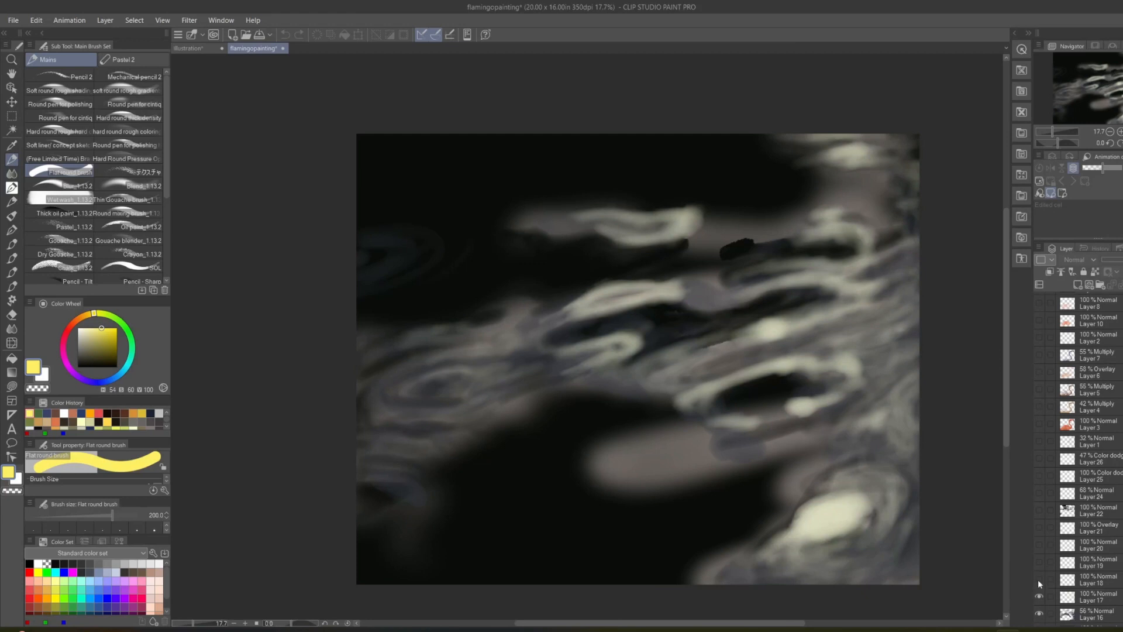
left_click(1040, 596)
scroll(1051, 562, "down", 3)
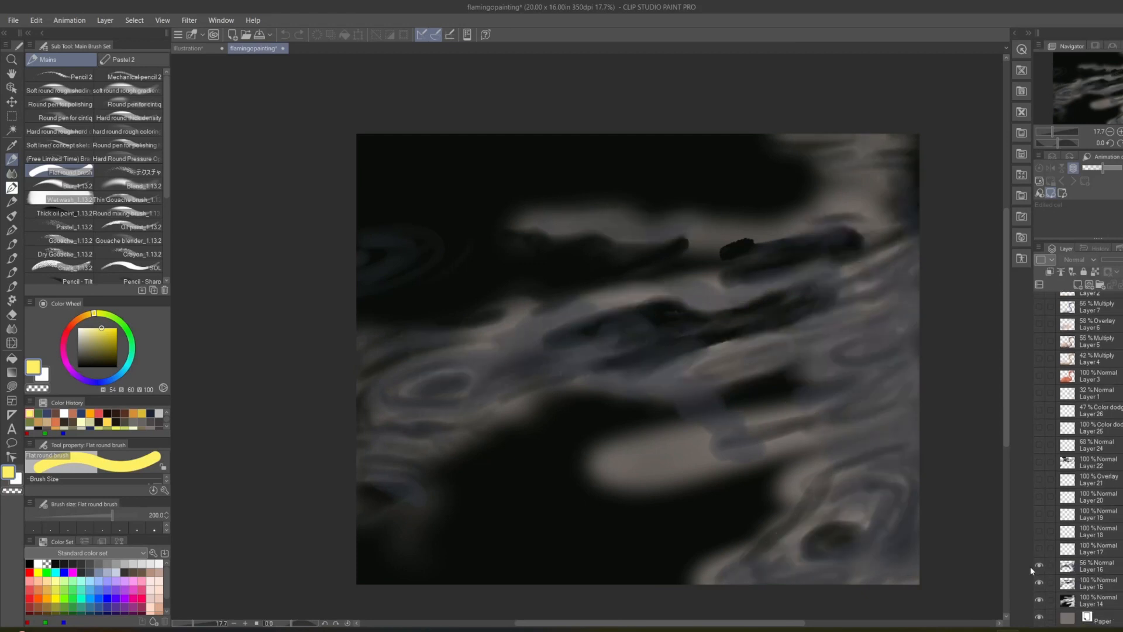
left_click(1038, 565)
left_click(1038, 583)
left_click(1039, 599)
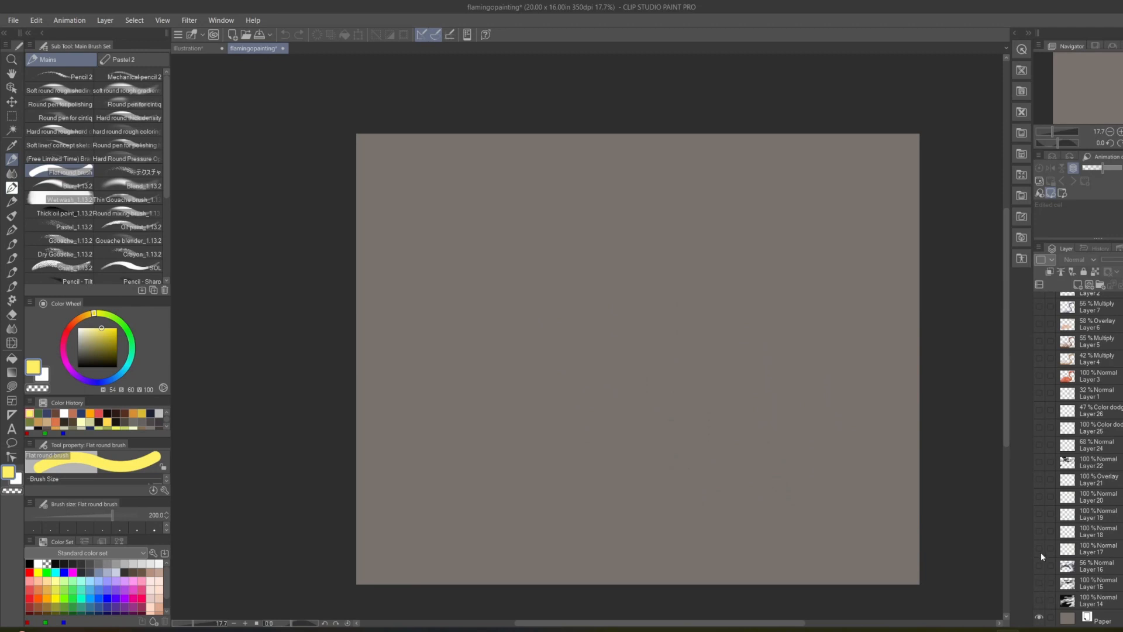
Show the flamingo's base Layer 3 again, followed by Layers 4, 5, 6 and 7 above it.
left_click(1037, 373)
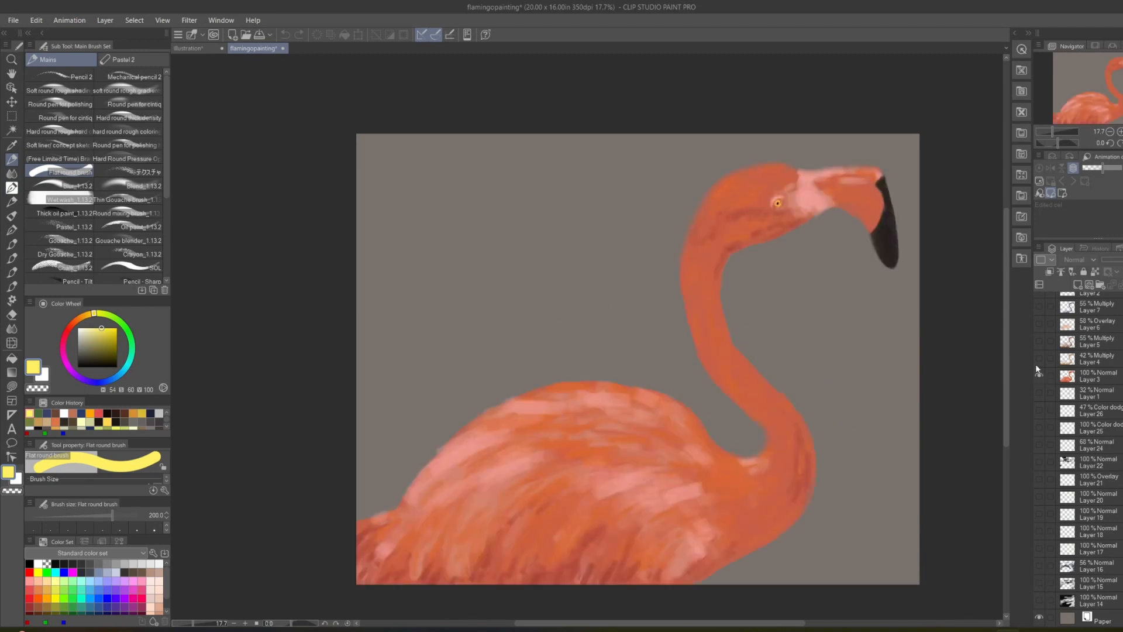
left_click(1038, 358)
left_click(1038, 341)
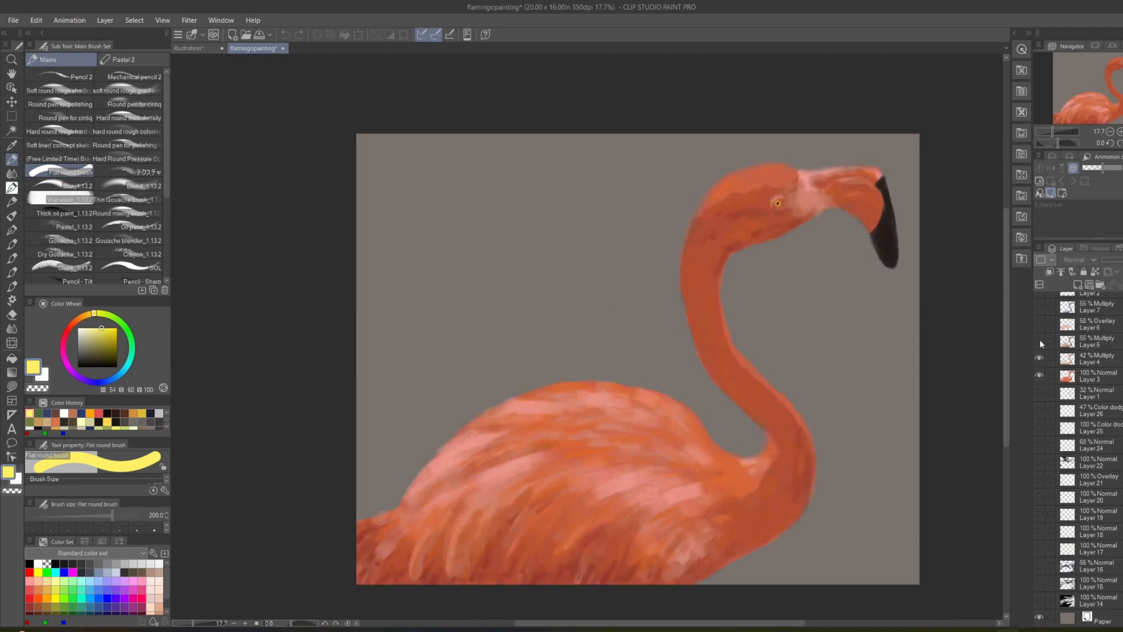
left_click(1038, 325)
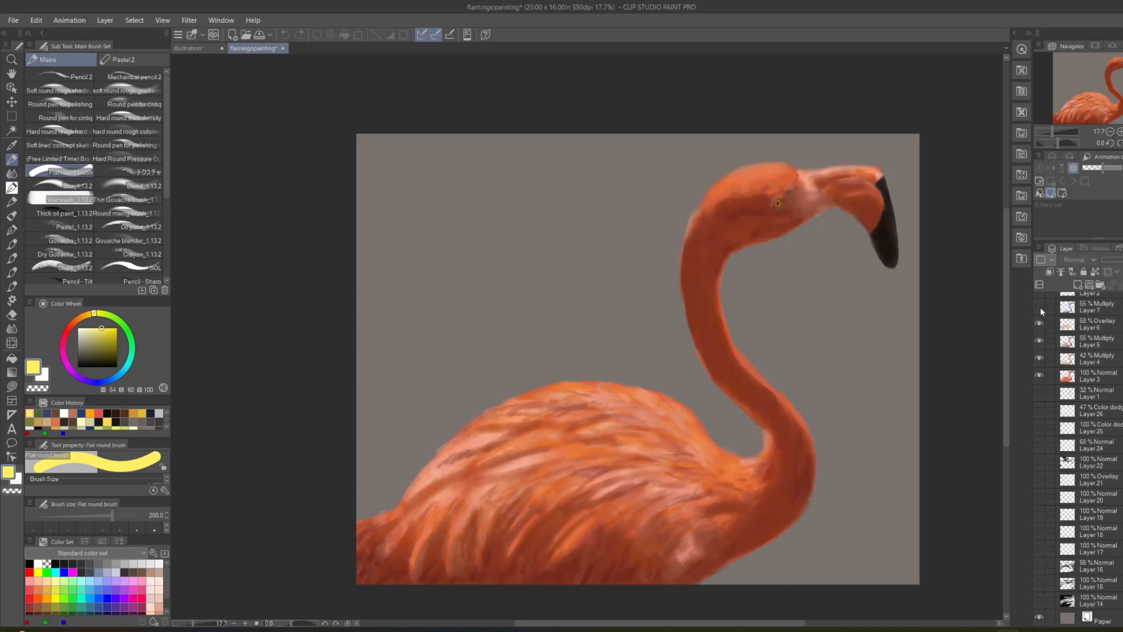
left_click(1039, 307)
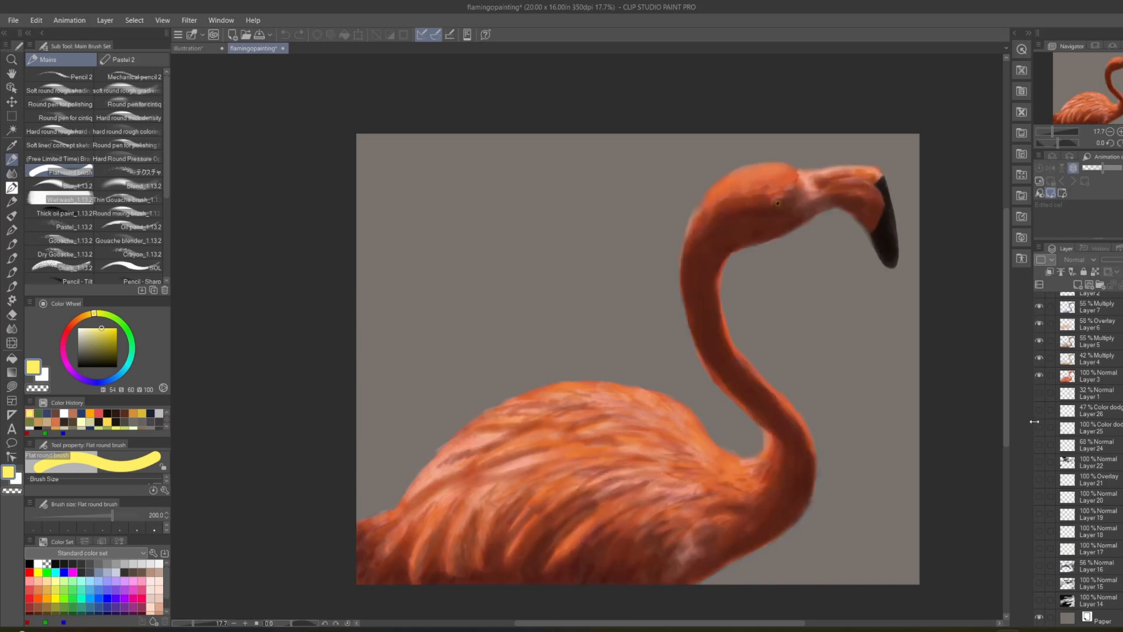
scroll(1072, 398, "up", 4)
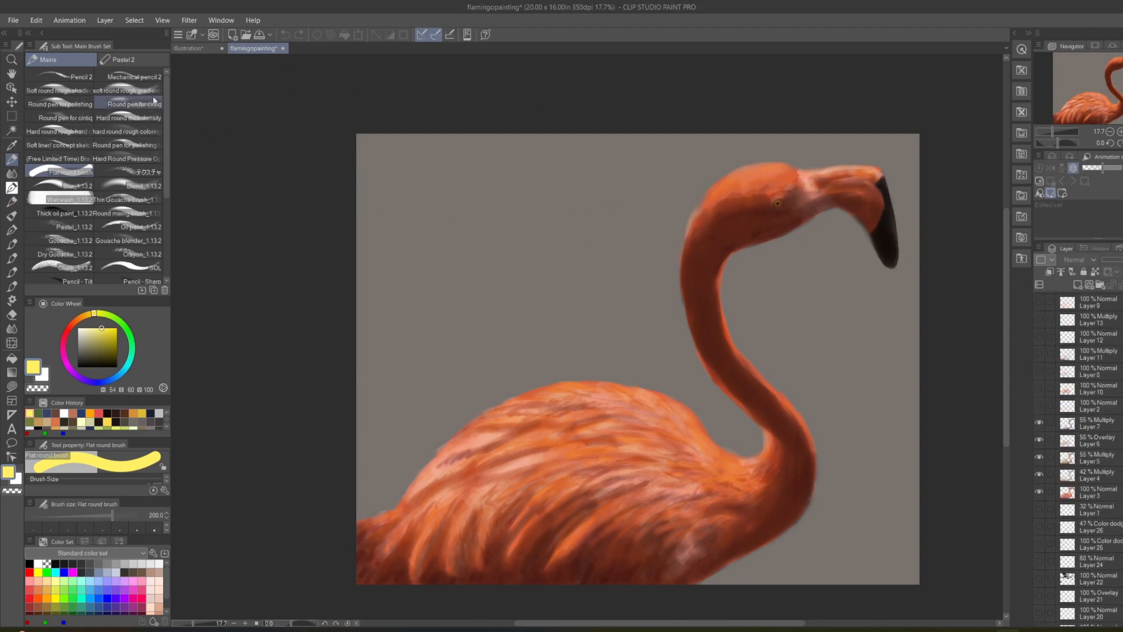
Review the single-layer export formats and the Save as file types for the flamingo painting, and close the dialog without saving.
left_click(10, 21)
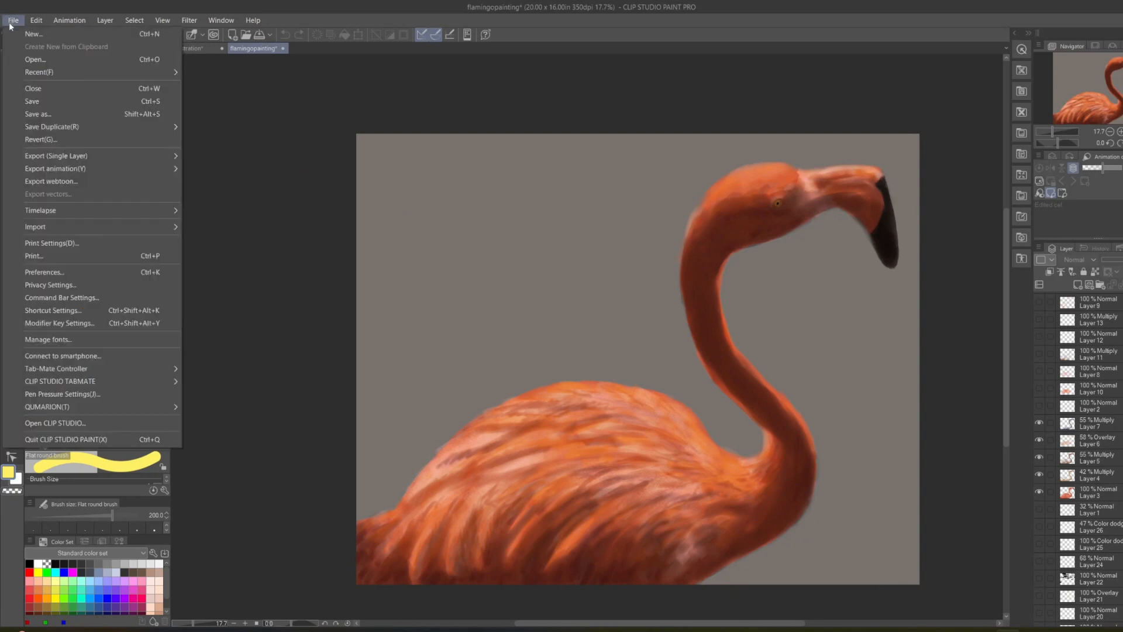
mouse_move(107, 209)
mouse_move(86, 157)
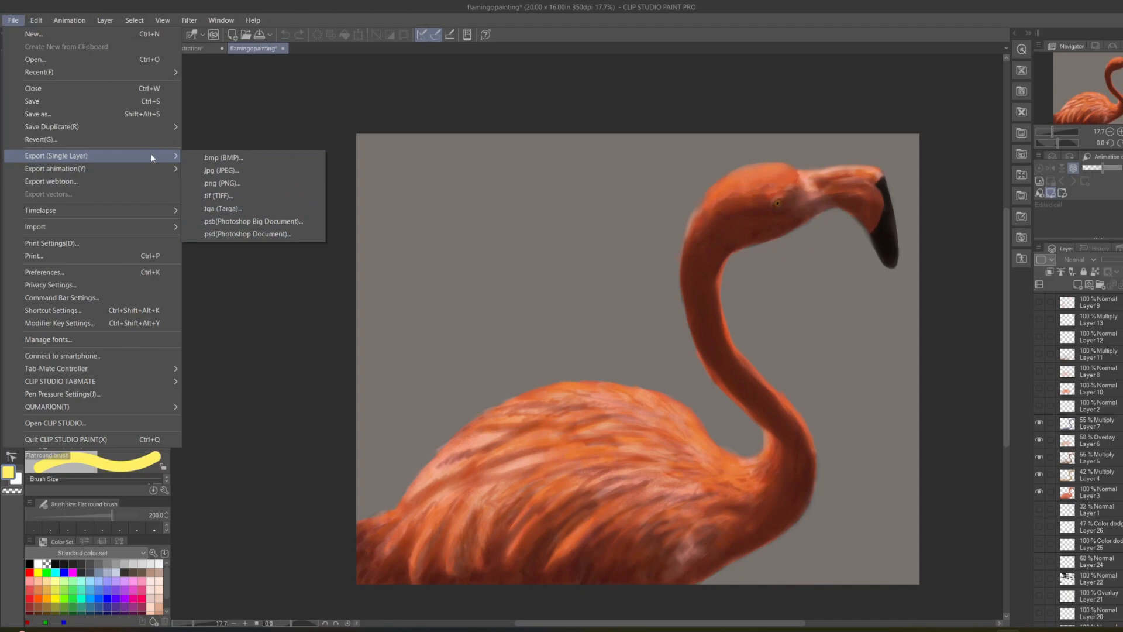
left_click(58, 105)
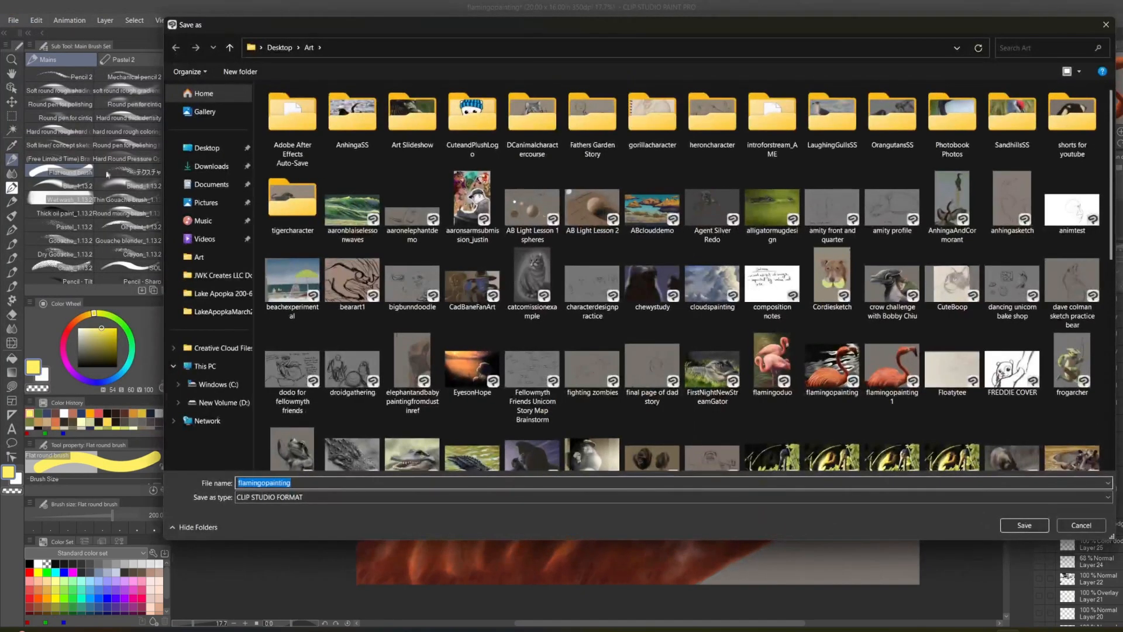
left_click(353, 498)
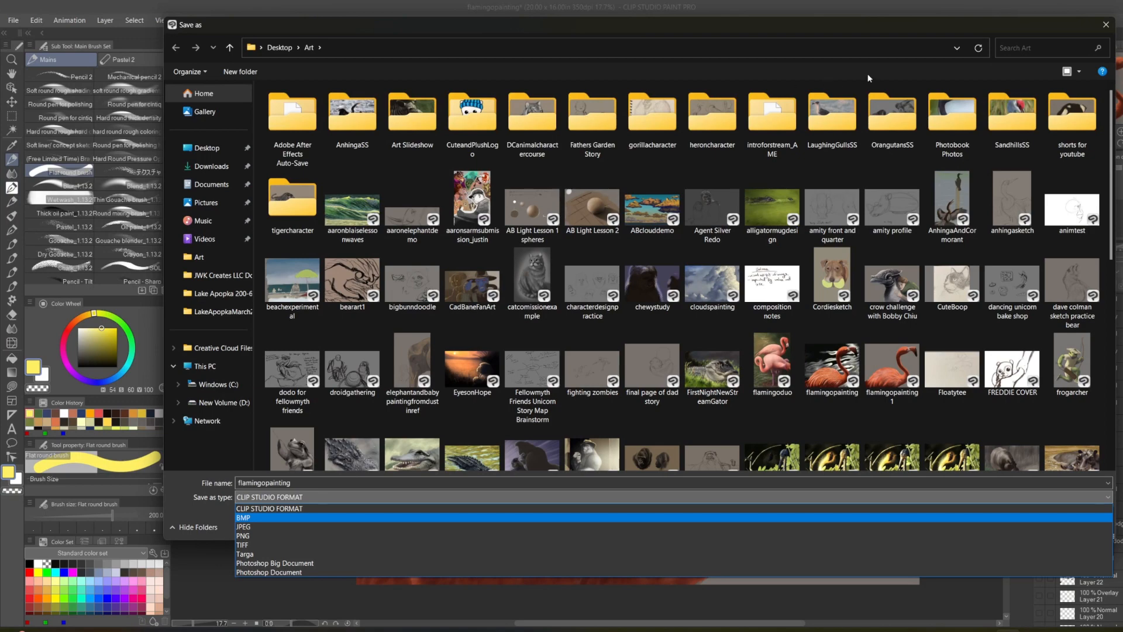
left_click(1100, 29)
left_click(1100, 28)
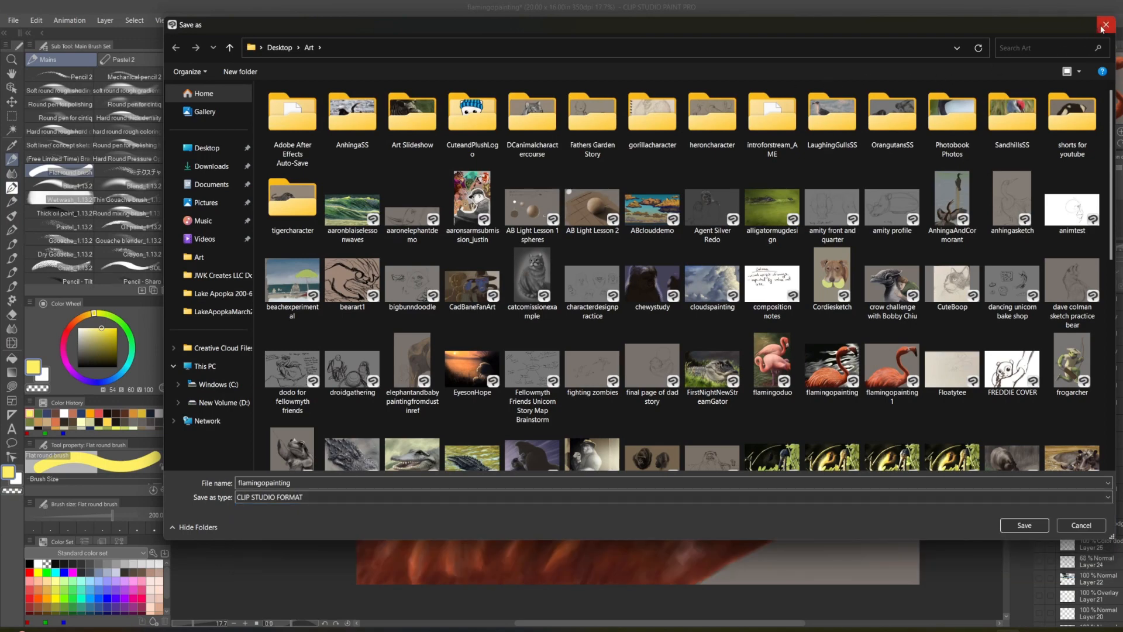